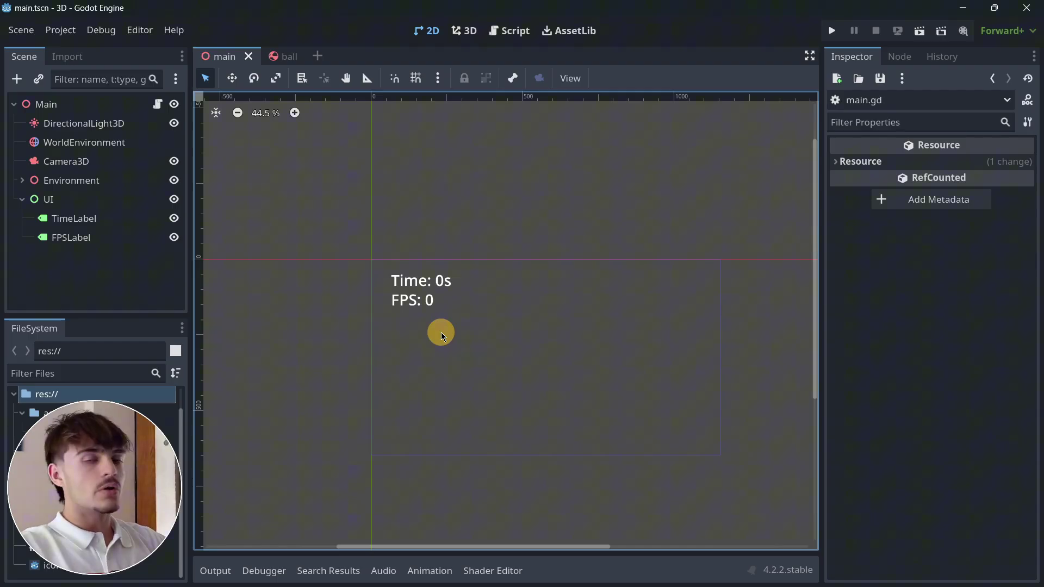
# - Select the Main root node and examine the V-shaped ramp of the main scene in 3D
pyautogui.scroll(-1, 502, 306)
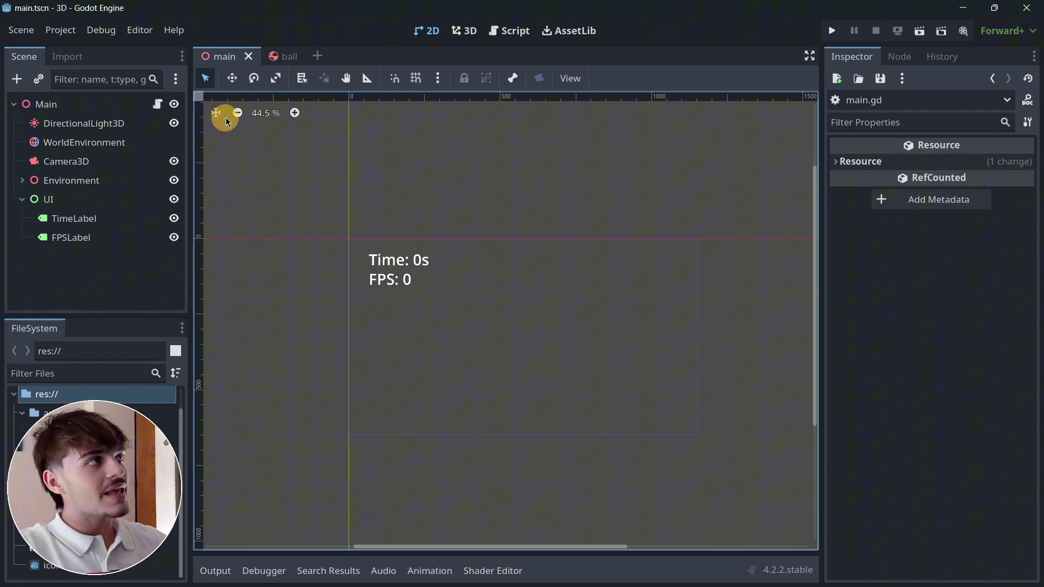
pyautogui.click(84, 105)
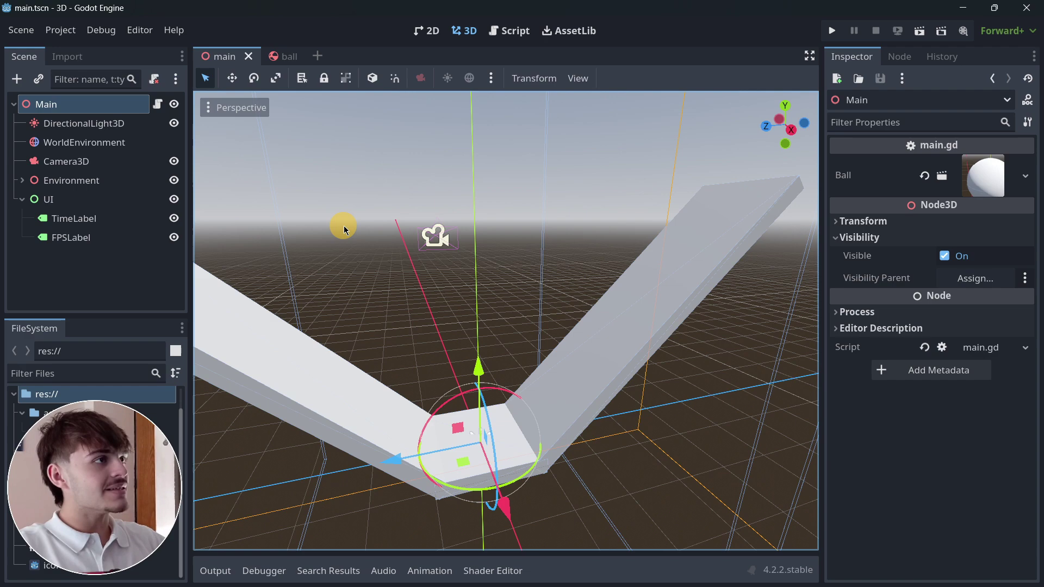
pyautogui.scroll(-6, 347, 227)
pyautogui.scroll(15, 384, 247)
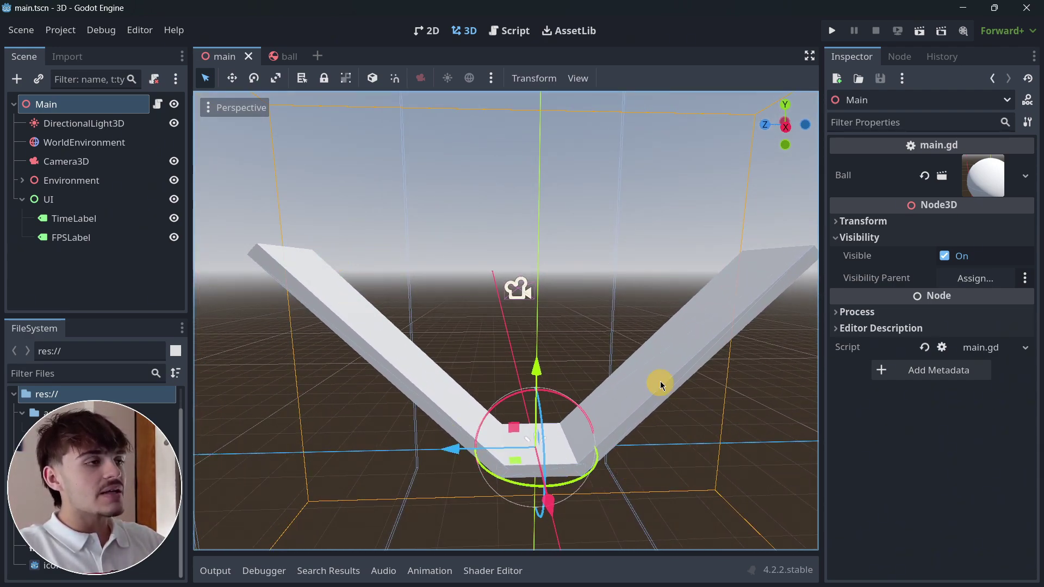
# - Expand the Environment node to examine its mesh instances and static bodies, and collapse it again
pyautogui.click(22, 180)
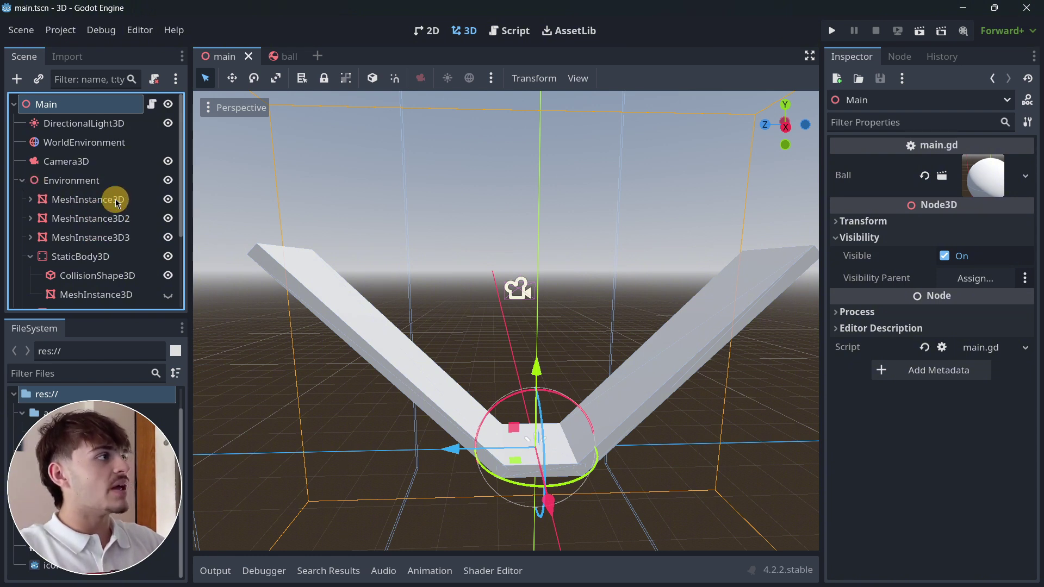
pyautogui.scroll(-3, 123, 223)
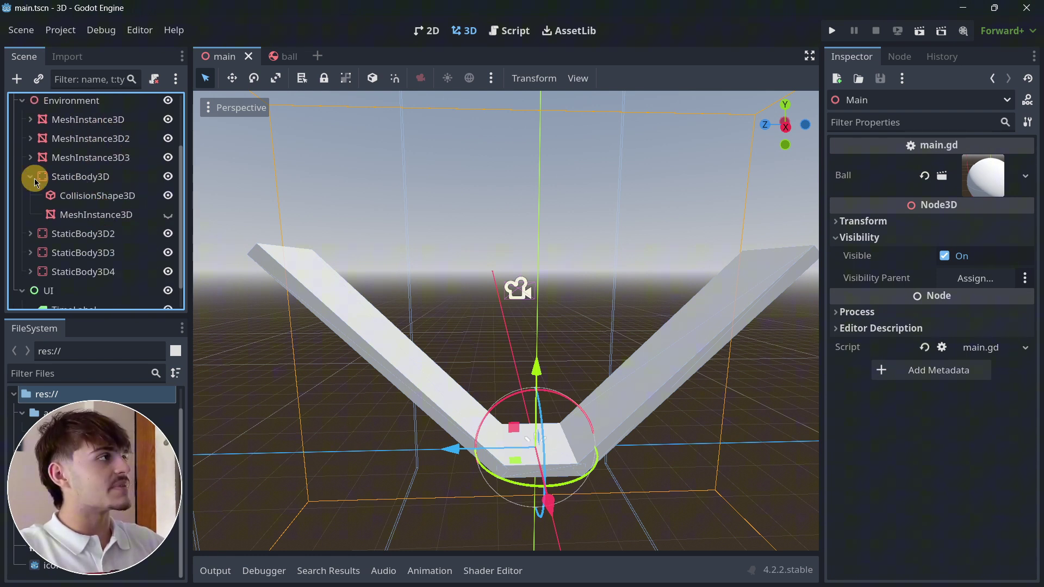
pyautogui.click(38, 179)
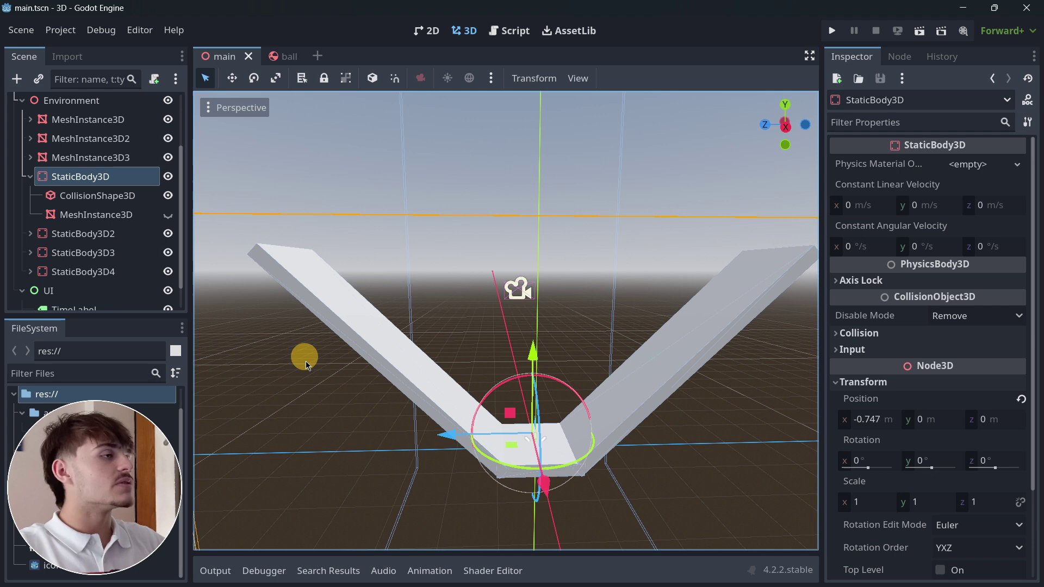
pyautogui.click(30, 177)
pyautogui.scroll(3, 28, 185)
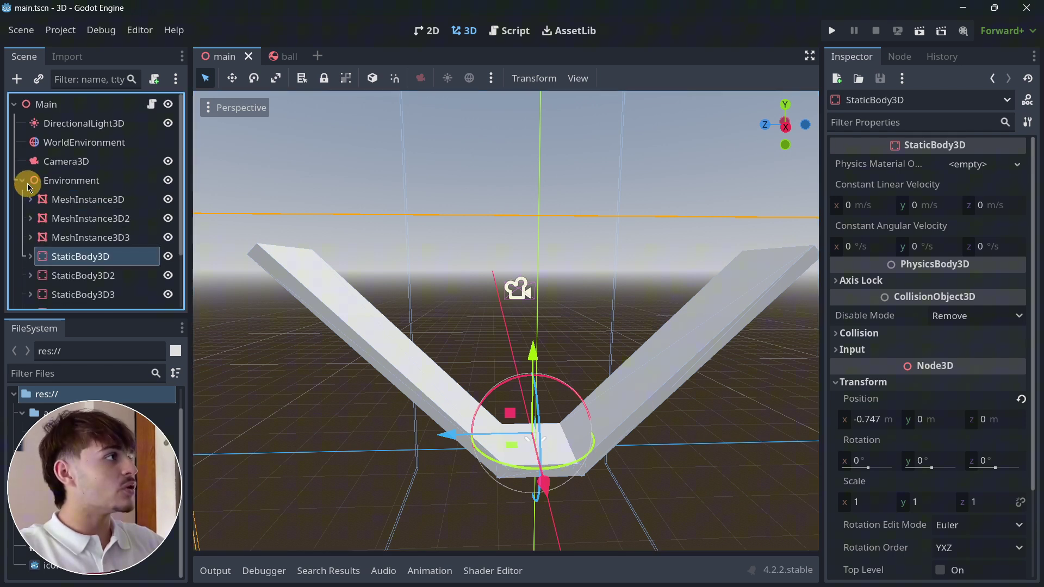
pyautogui.click(23, 181)
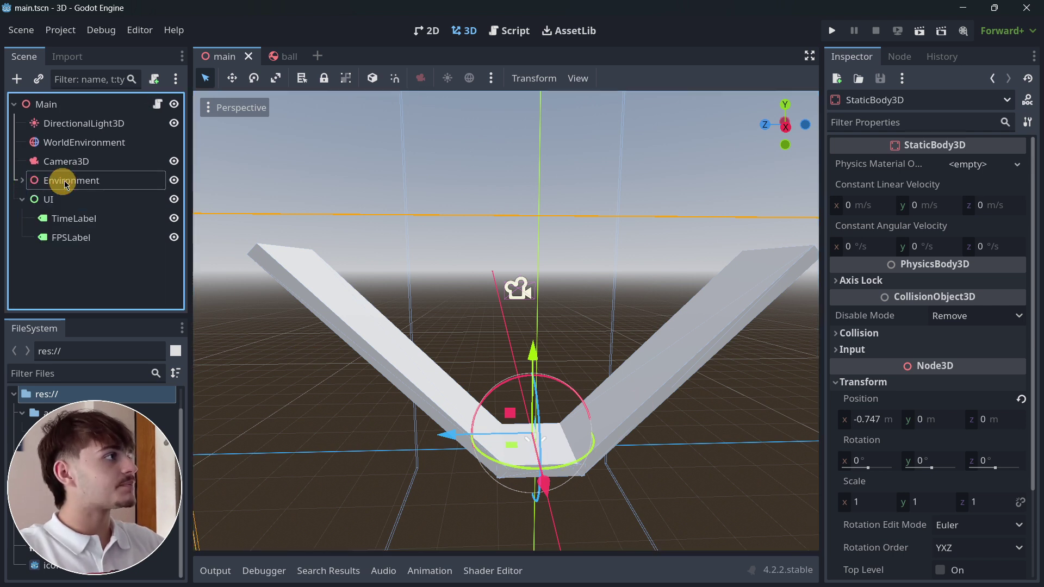
# - Go through the main scene's root, directional light, world environment, camera and UI nodes, ending on the UI labels in 2D
pyautogui.click(57, 105)
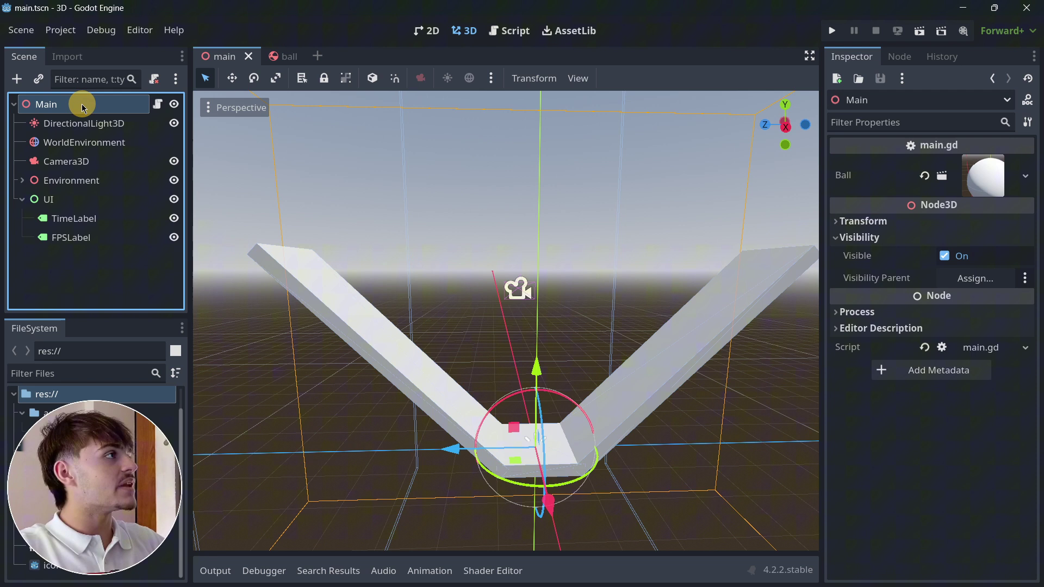
pyautogui.click(65, 123)
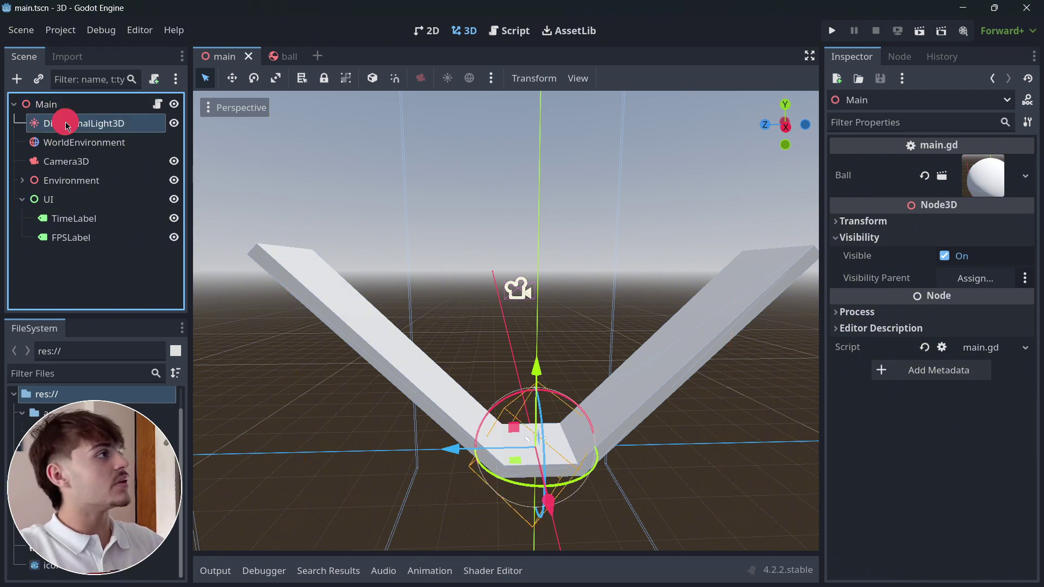
pyautogui.click(104, 146)
pyautogui.click(104, 166)
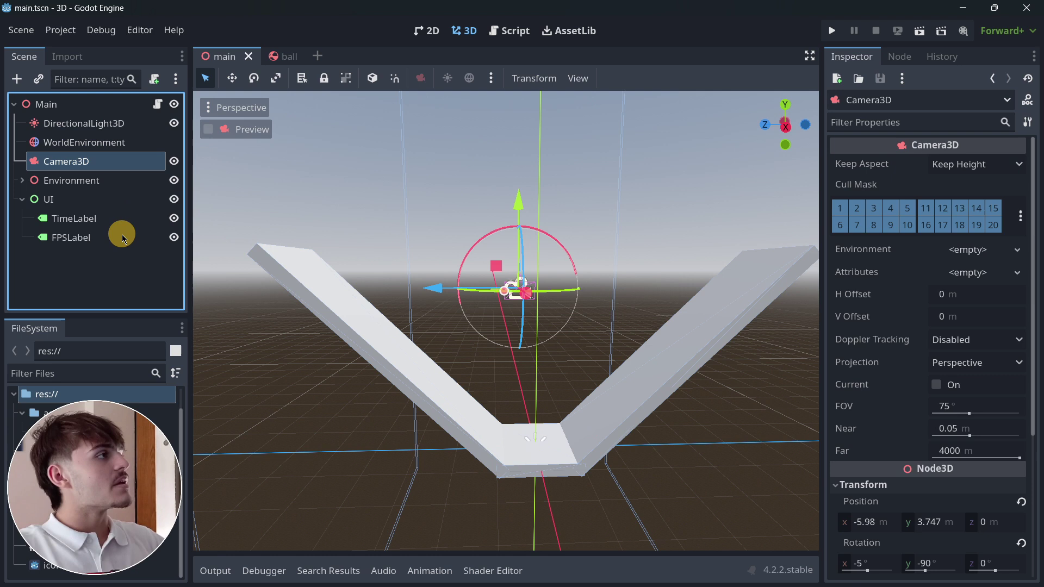
pyautogui.click(79, 203)
pyautogui.scroll(4, 395, 277)
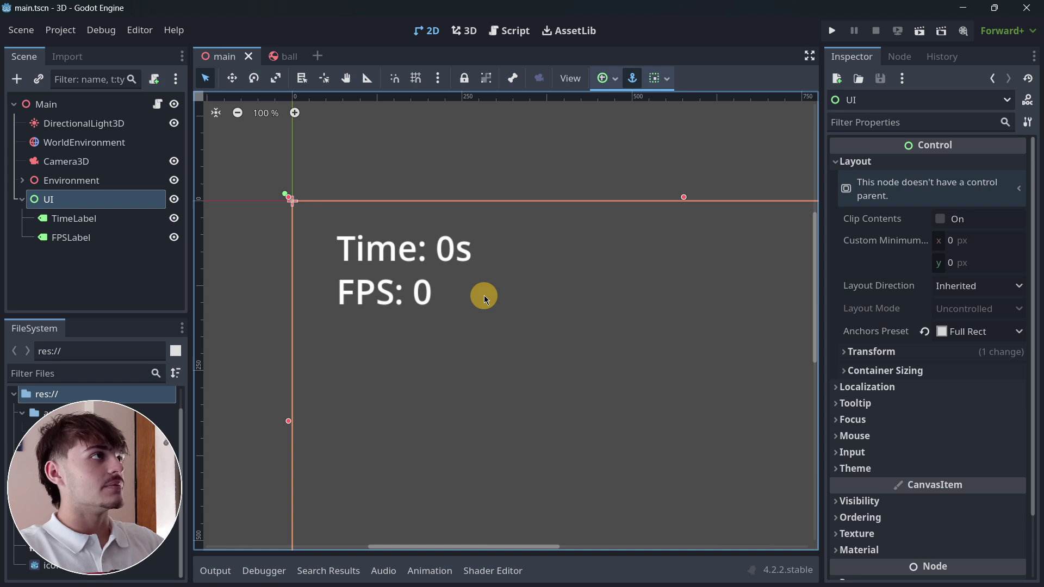
# - Open the ball scene and look through the properties of its Ball rigid body root
pyautogui.click(276, 56)
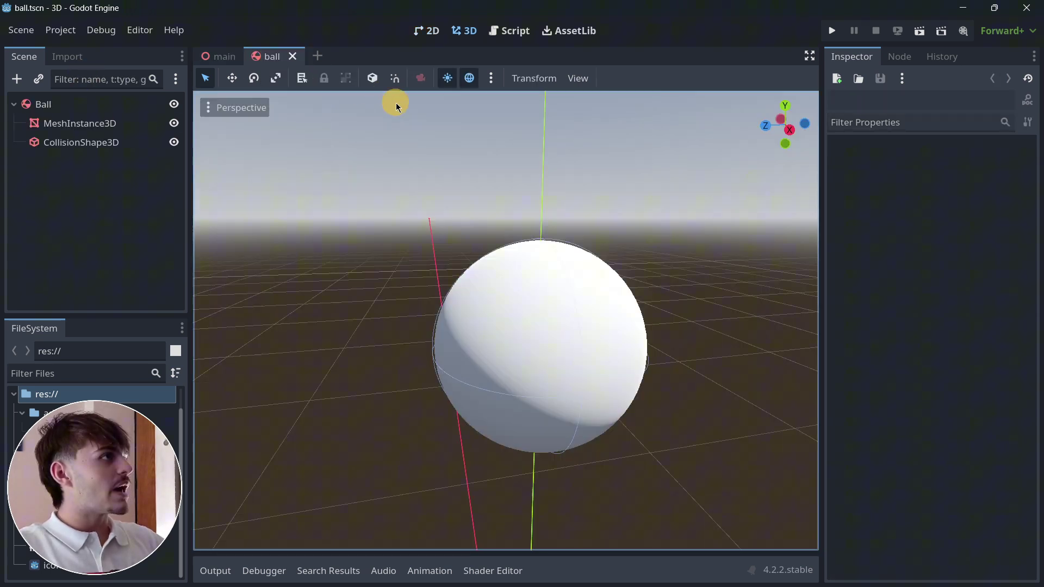
pyautogui.scroll(-5, 396, 103)
pyautogui.click(94, 109)
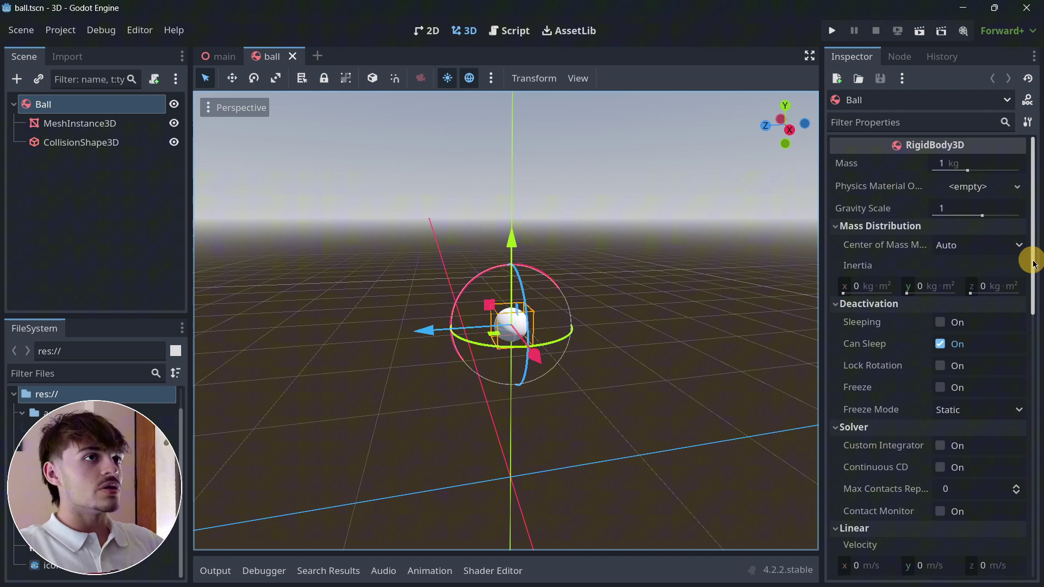
pyautogui.scroll(-10, 934, 356)
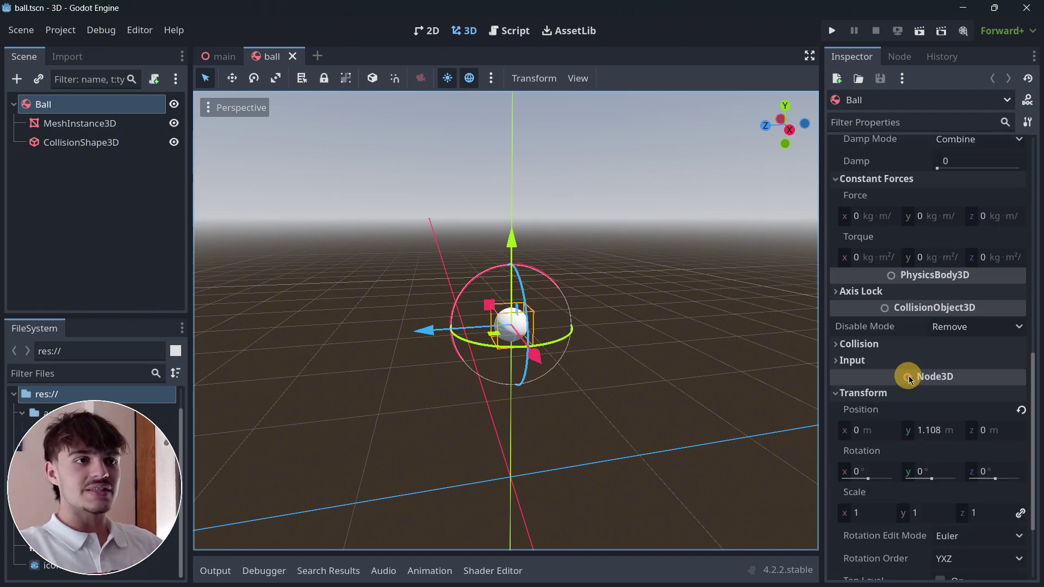
pyautogui.scroll(-4, 914, 372)
pyautogui.scroll(8, 921, 371)
pyautogui.scroll(5, 921, 371)
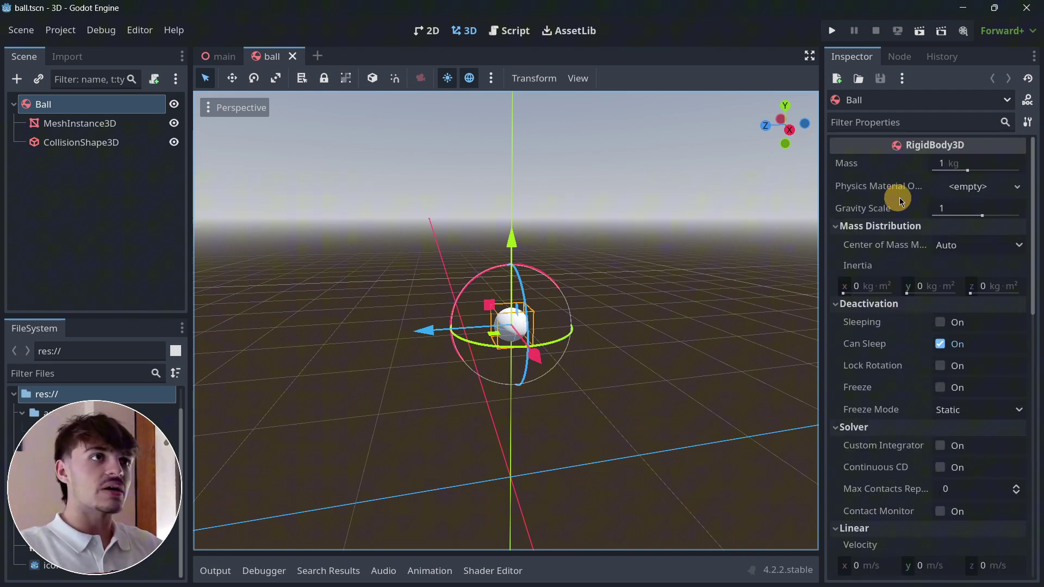
pyautogui.scroll(-6, 912, 319)
pyautogui.scroll(6, 910, 318)
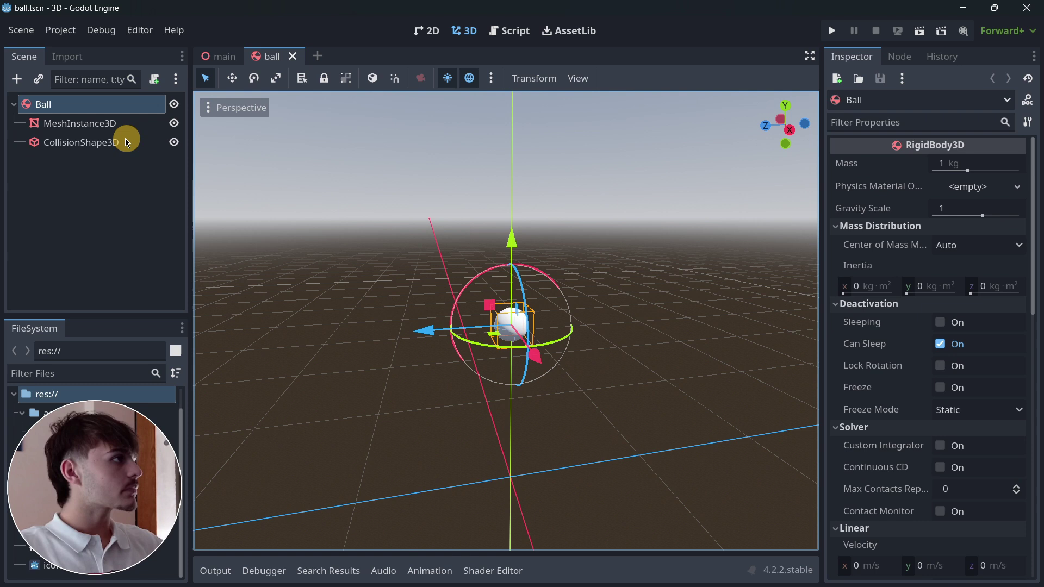
# - Inspect the ball's MeshInstance3D and CollisionShape3D nodes, viewing the sphere up close
pyautogui.click(115, 130)
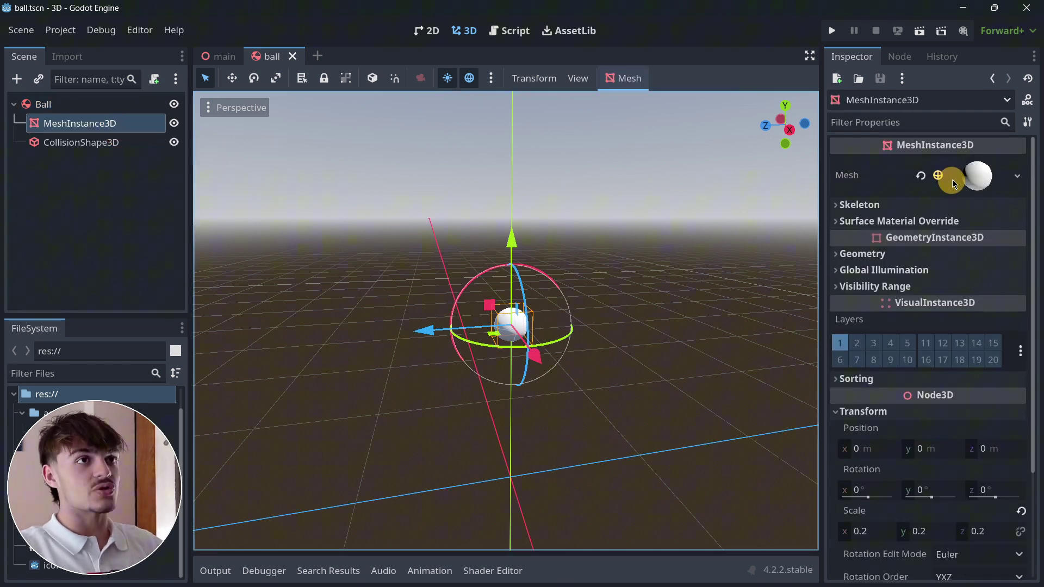
pyautogui.click(98, 143)
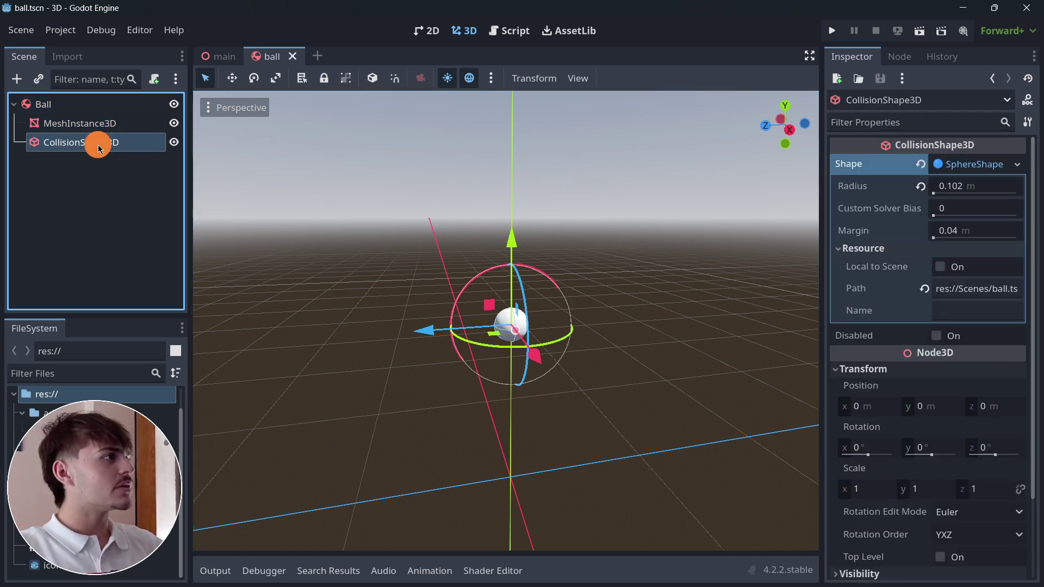
pyautogui.scroll(5, 471, 330)
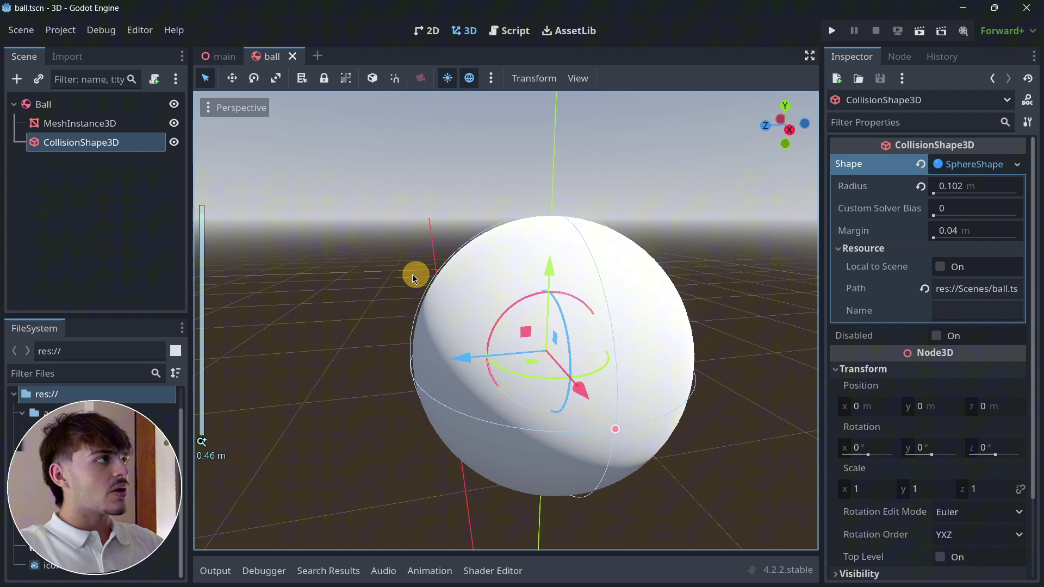
pyautogui.scroll(-4, 384, 266)
# - Return to the main scene, open the script attached to Main and examine the spawn_rate value
pyautogui.click(217, 57)
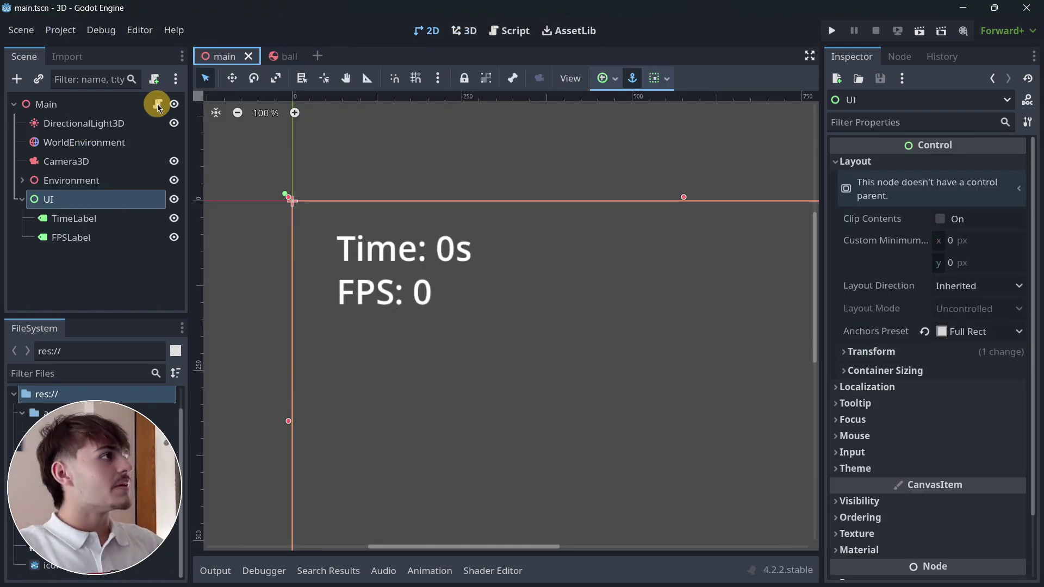
pyautogui.click(158, 104)
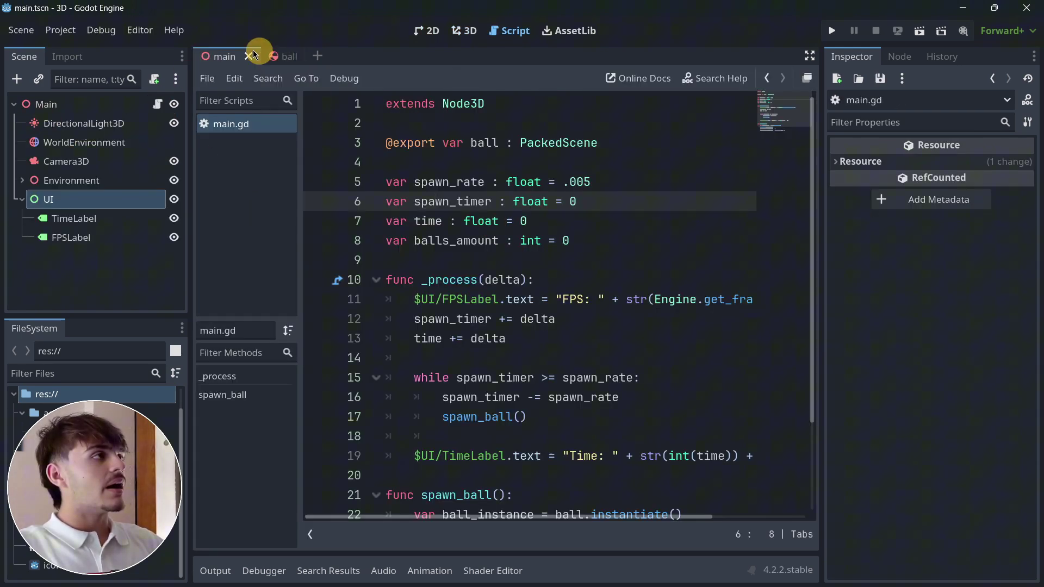
pyautogui.click(564, 241)
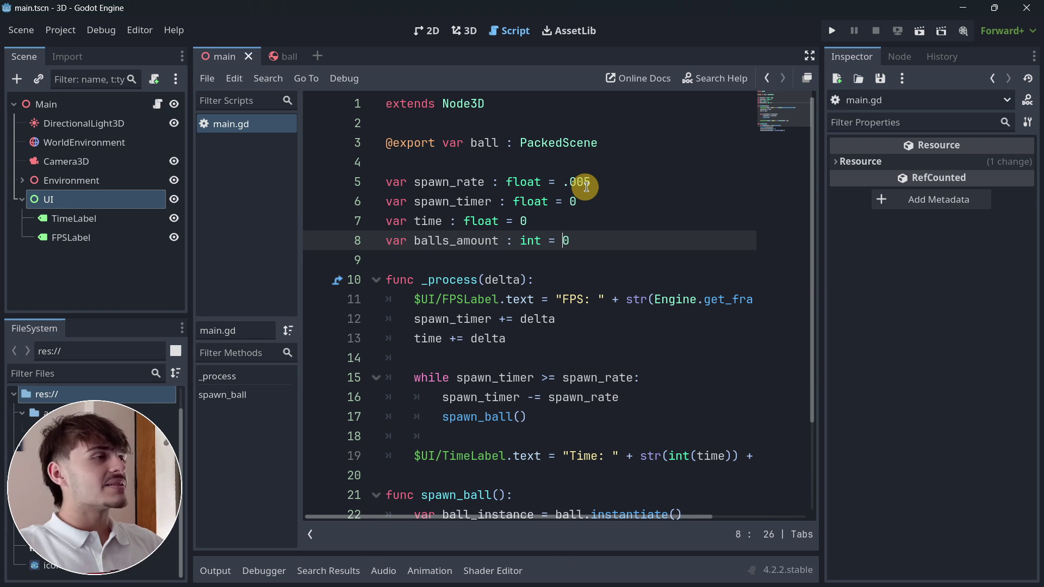
pyautogui.moveTo(590, 184); pyautogui.dragTo(562, 185)
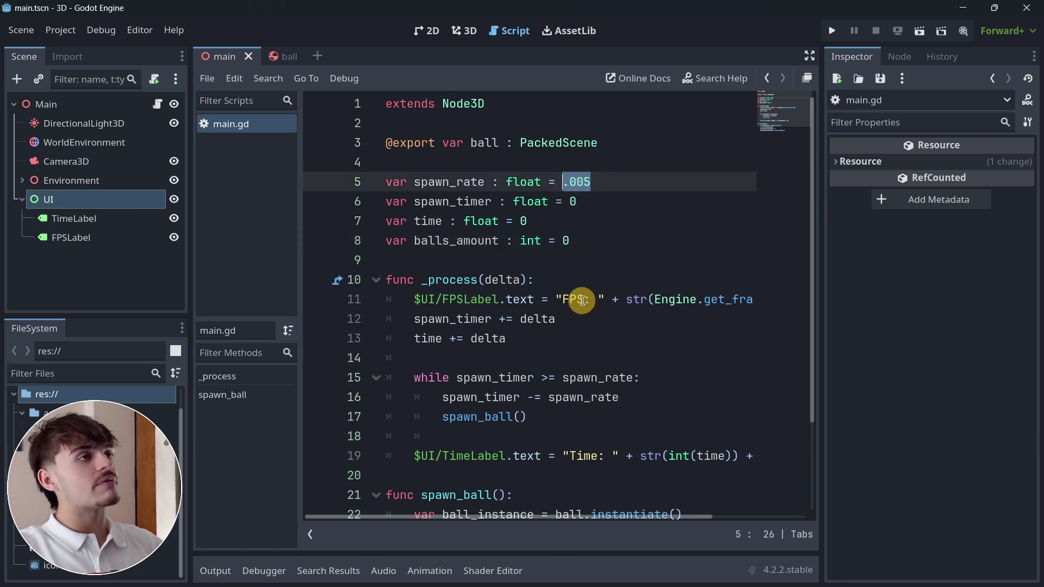
# - Examine the while loop in _process and the spawn_ball function in main.gd
pyautogui.click(585, 276)
pyautogui.scroll(-2, 585, 274)
pyautogui.moveTo(536, 299); pyautogui.dragTo(328, 259)
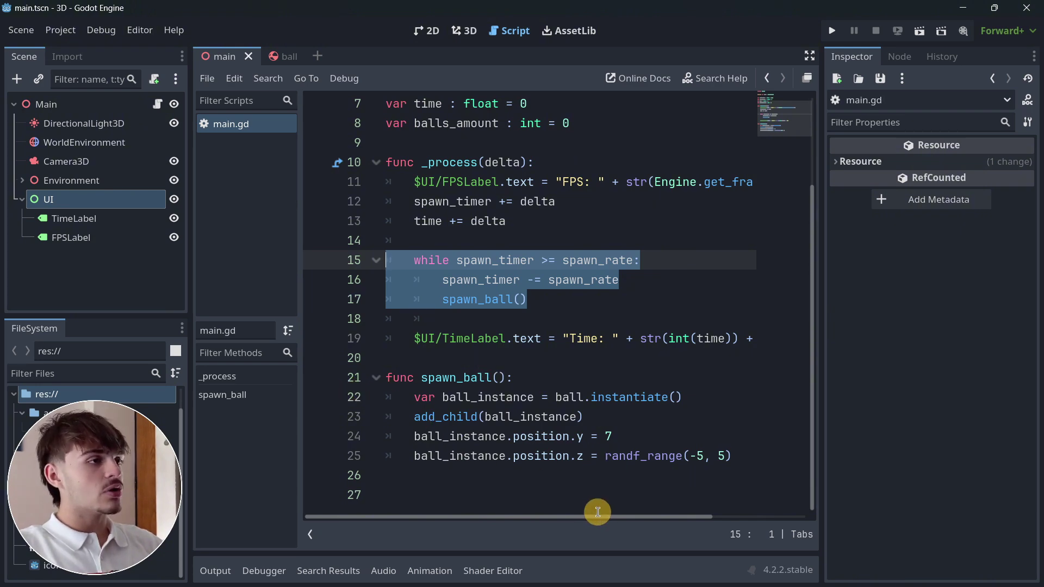
pyautogui.moveTo(605, 513); pyautogui.dragTo(682, 511)
pyautogui.moveTo(646, 454); pyautogui.dragTo(213, 371)
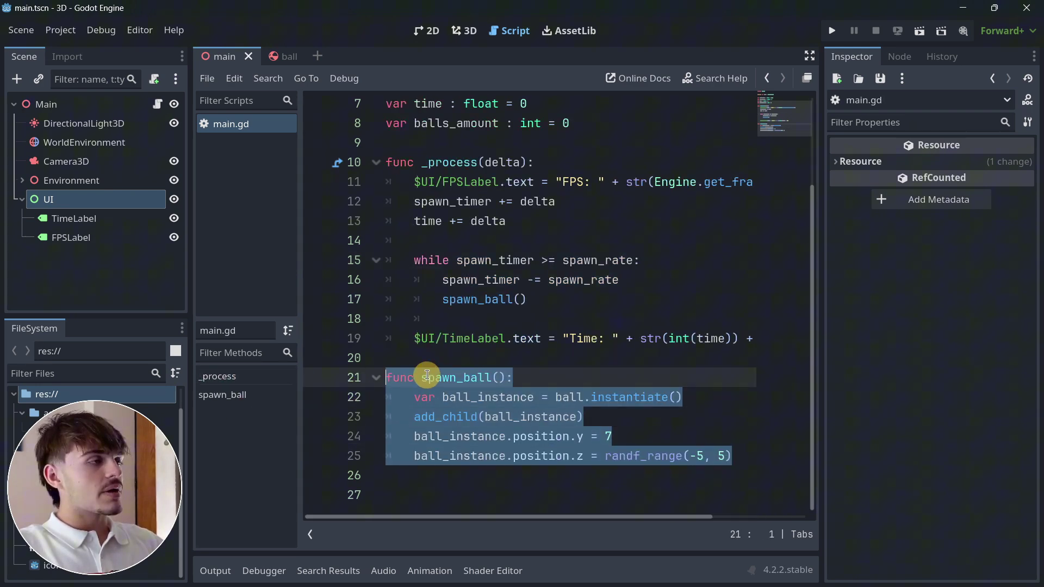
pyautogui.scroll(2, 396, 375)
# - Examine the FPS label, timer increment and TimeLabel text lines within the _process function
pyautogui.click(458, 344)
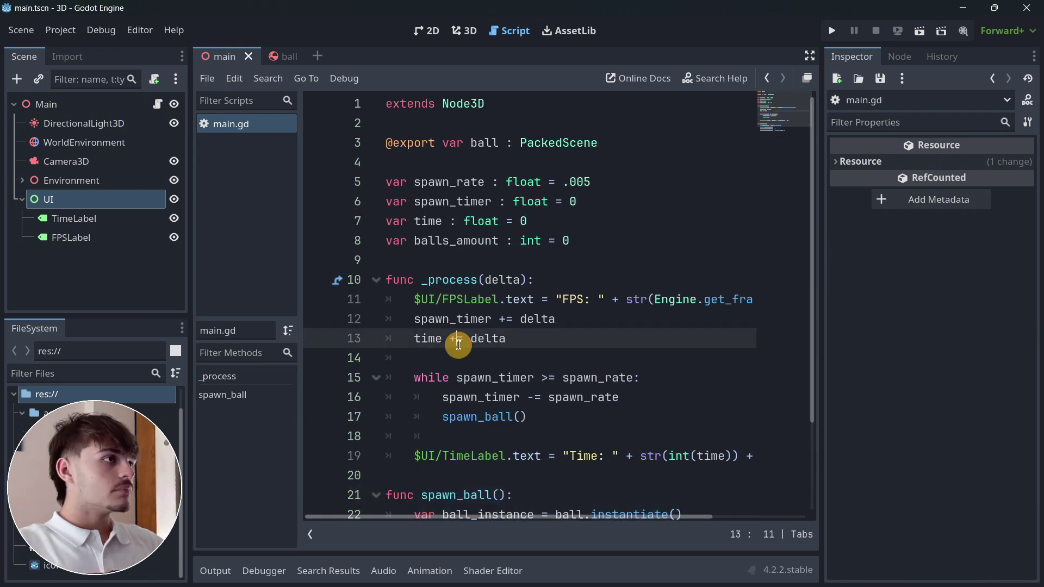
pyautogui.moveTo(516, 341); pyautogui.dragTo(323, 304)
pyautogui.click(520, 340)
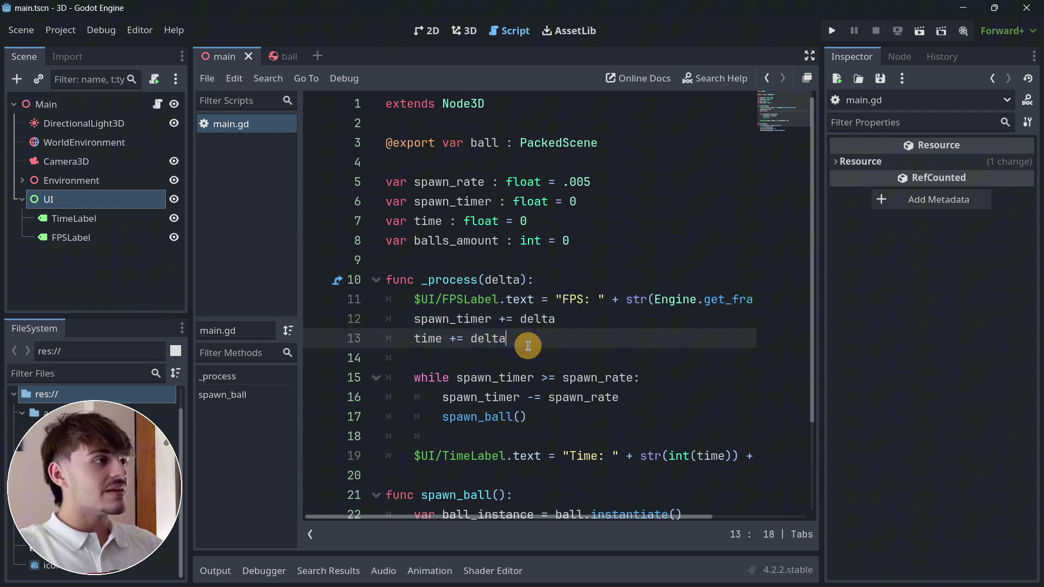
pyautogui.scroll(-1, 509, 354)
pyautogui.moveTo(401, 401); pyautogui.dragTo(835, 396)
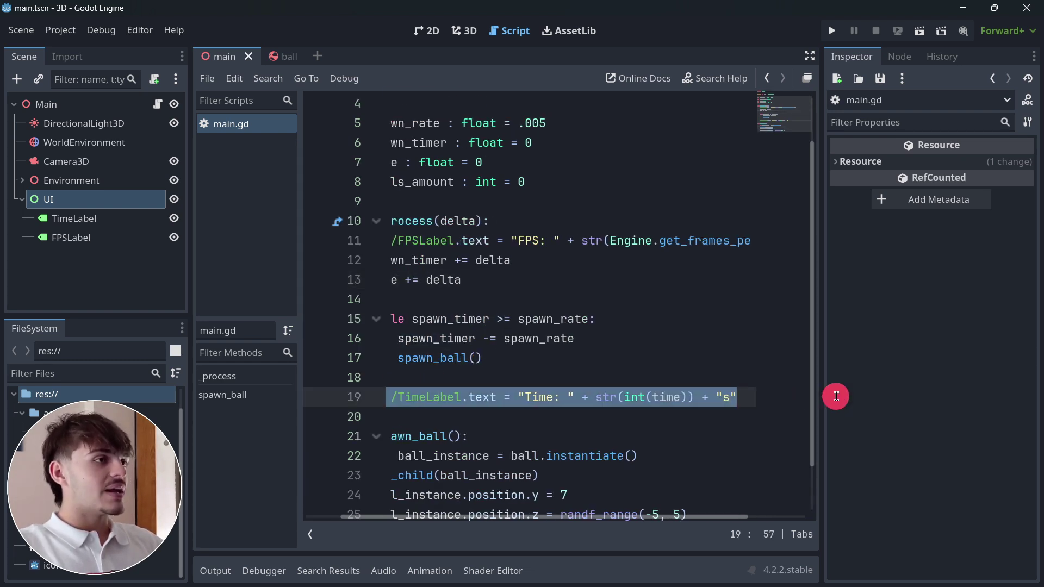
pyautogui.click(466, 412)
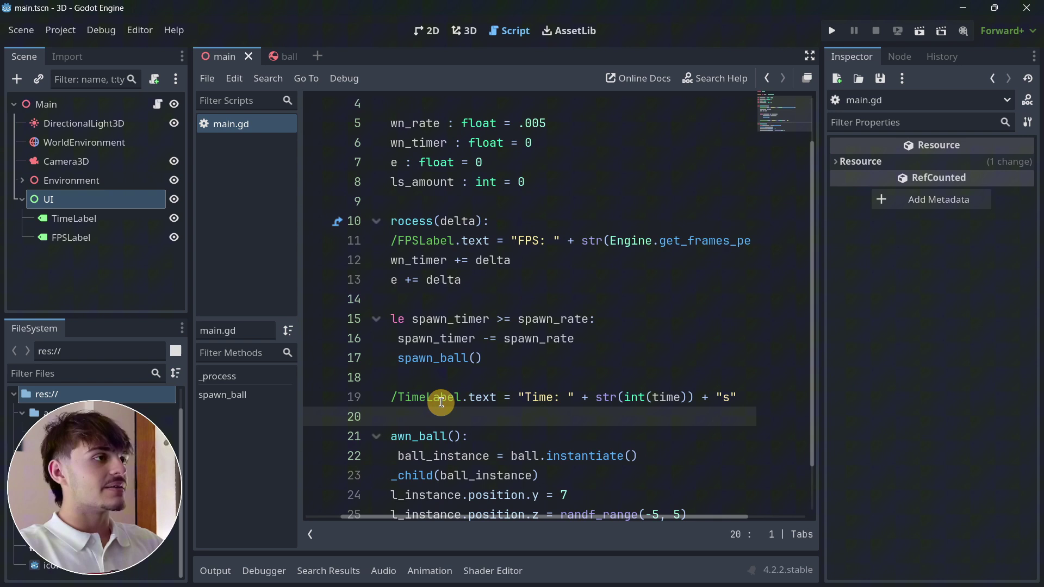
pyautogui.hscroll(-3, 350, 501)
pyautogui.scroll(1, 466, 373)
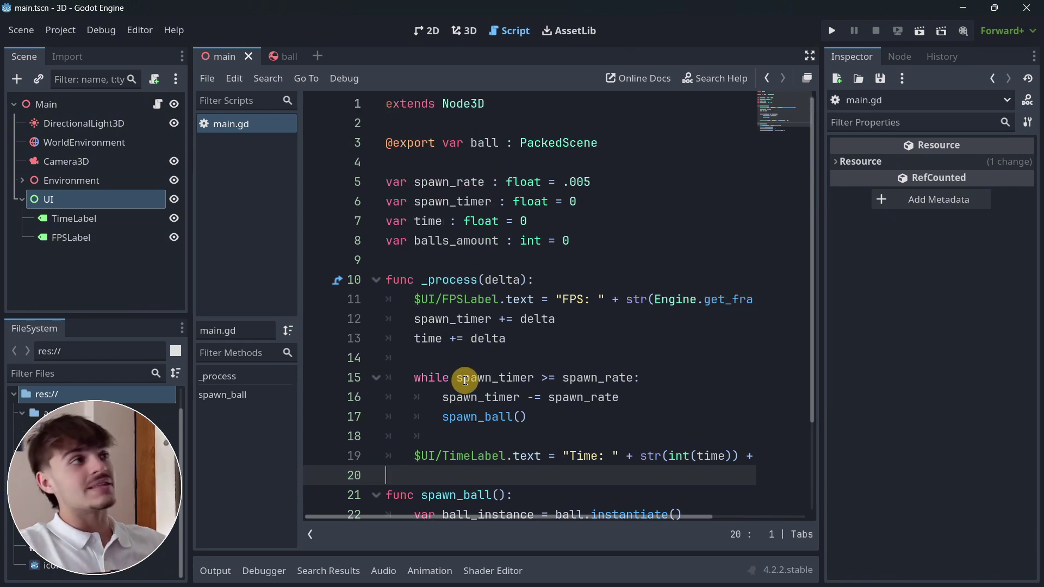
# - Review the static types of the variable declarations in main.gd and look over the rest of the script
pyautogui.click(485, 249)
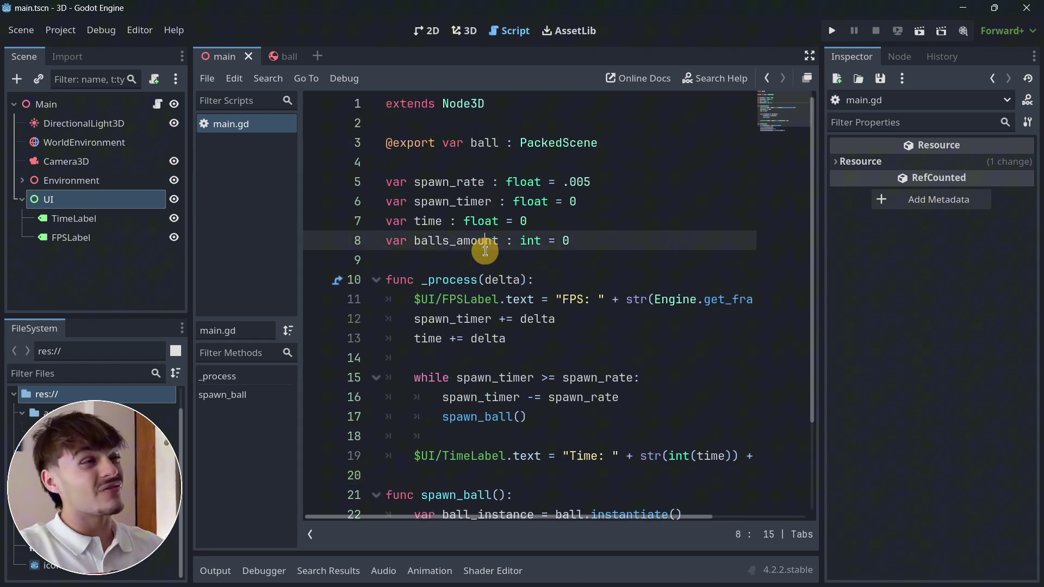
pyautogui.doubleClick(521, 182)
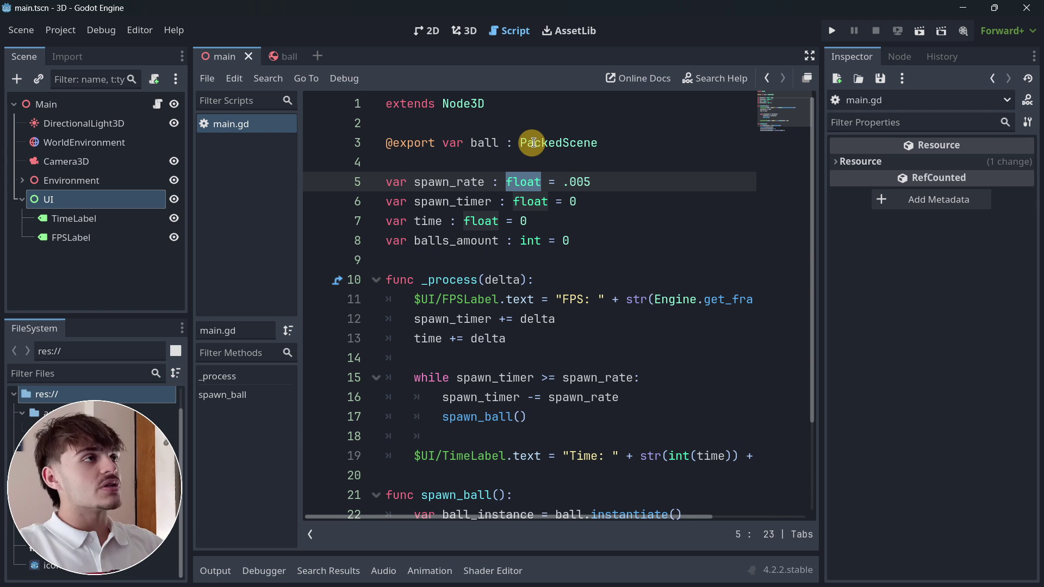
pyautogui.click(529, 202)
pyautogui.click(467, 223)
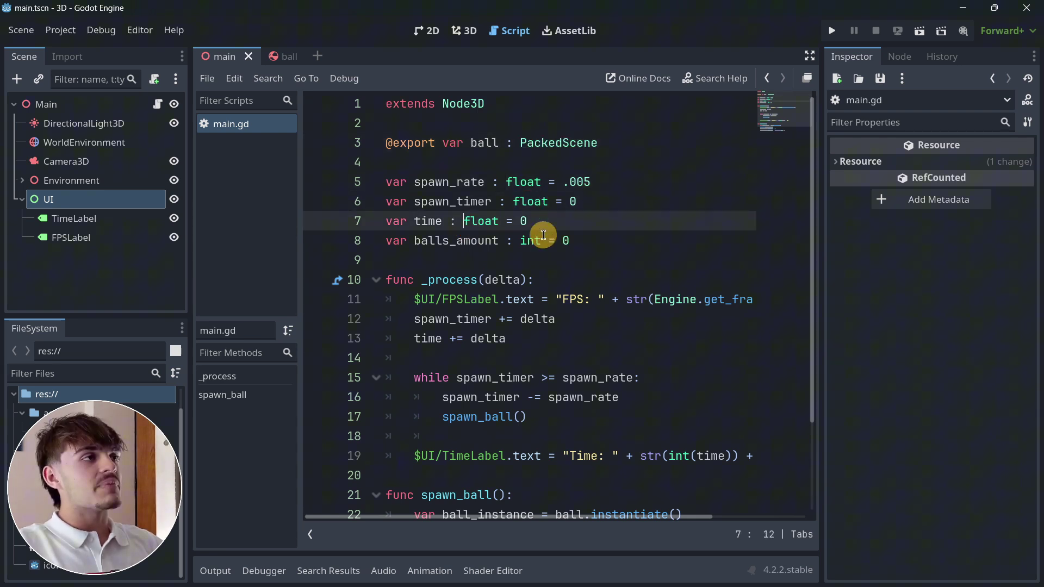
pyautogui.scroll(-2, 543, 235)
pyautogui.scroll(1, 539, 256)
pyautogui.scroll(-1, 531, 282)
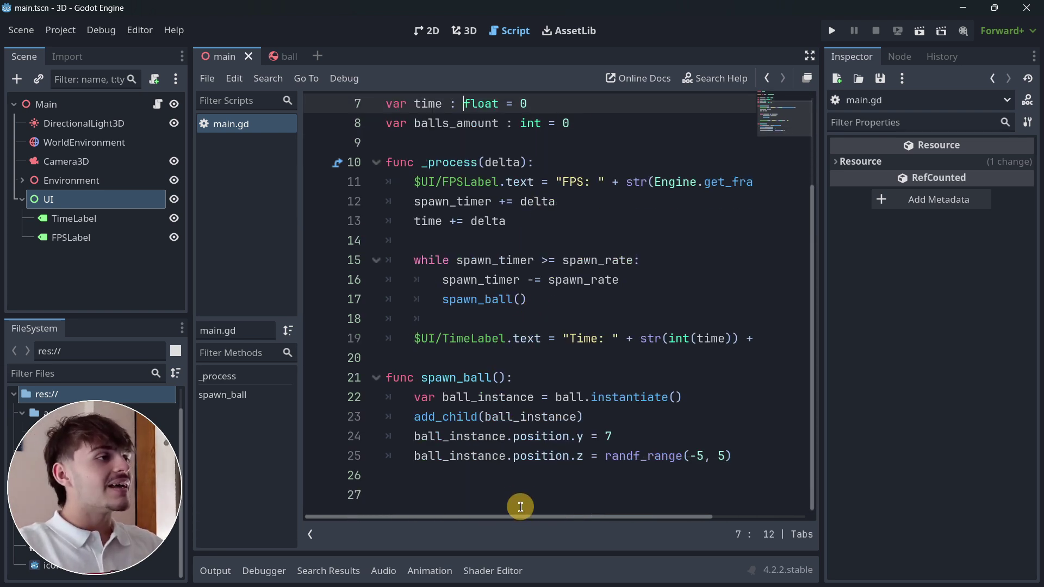
# - Open the export settings of the 3D ball project
pyautogui.moveTo(520, 507); pyautogui.dragTo(415, 419)
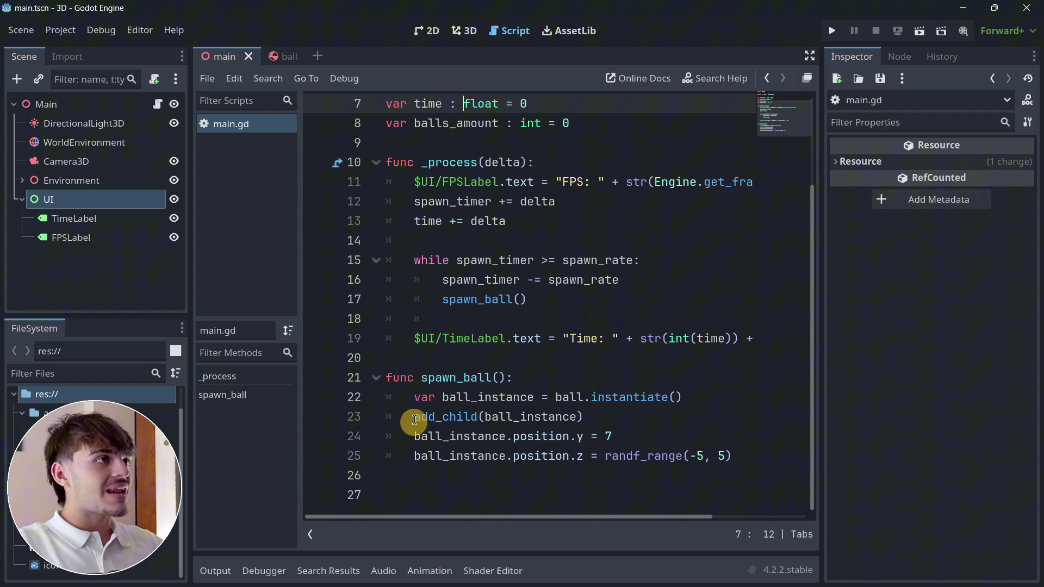
pyautogui.click(56, 34)
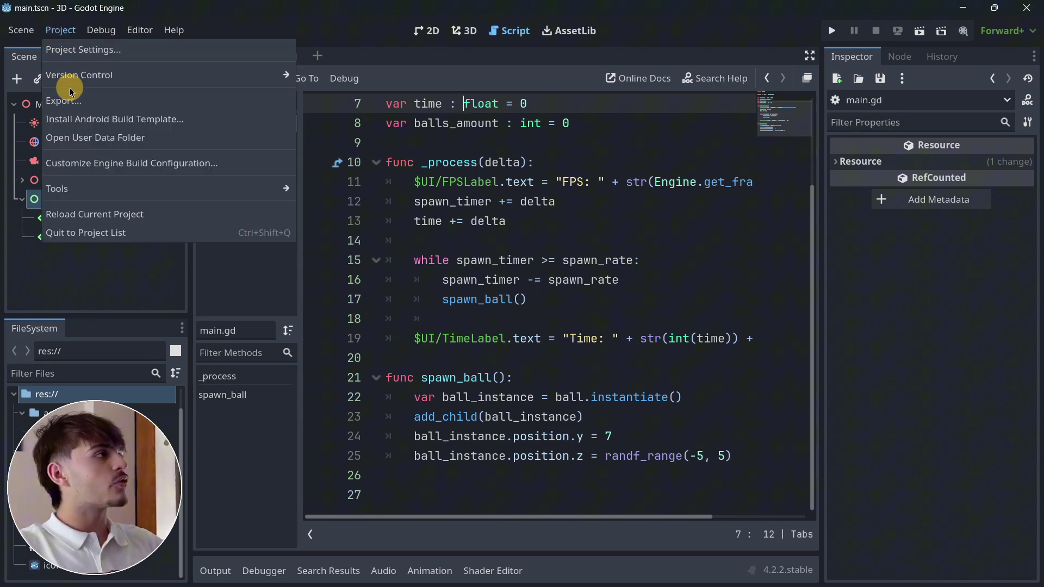
pyautogui.click(80, 103)
pyautogui.click(352, 99)
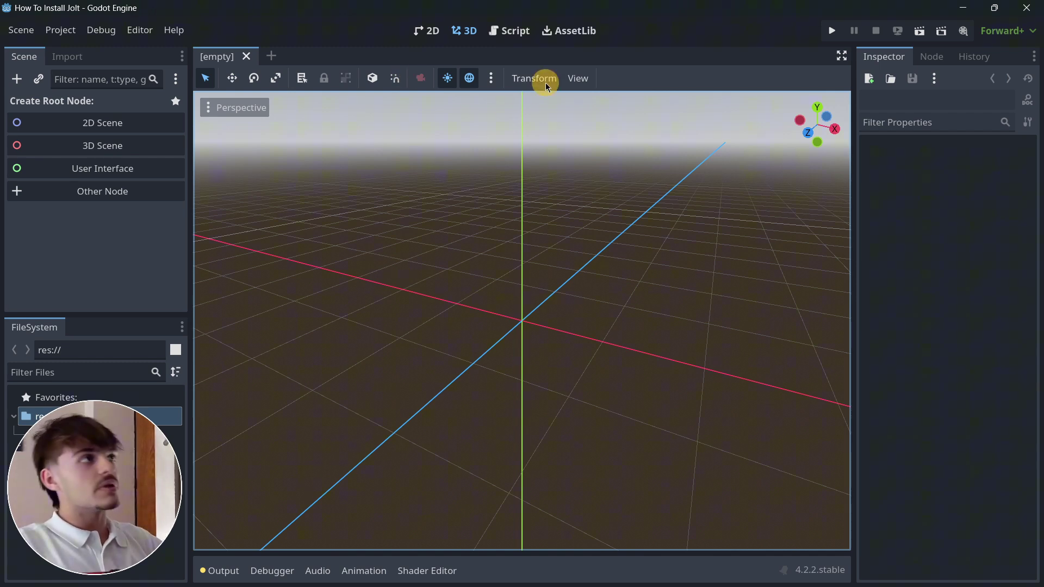
# - Search the editor's asset library for jolt and open the Godot Jolt asset
pyautogui.click(555, 31)
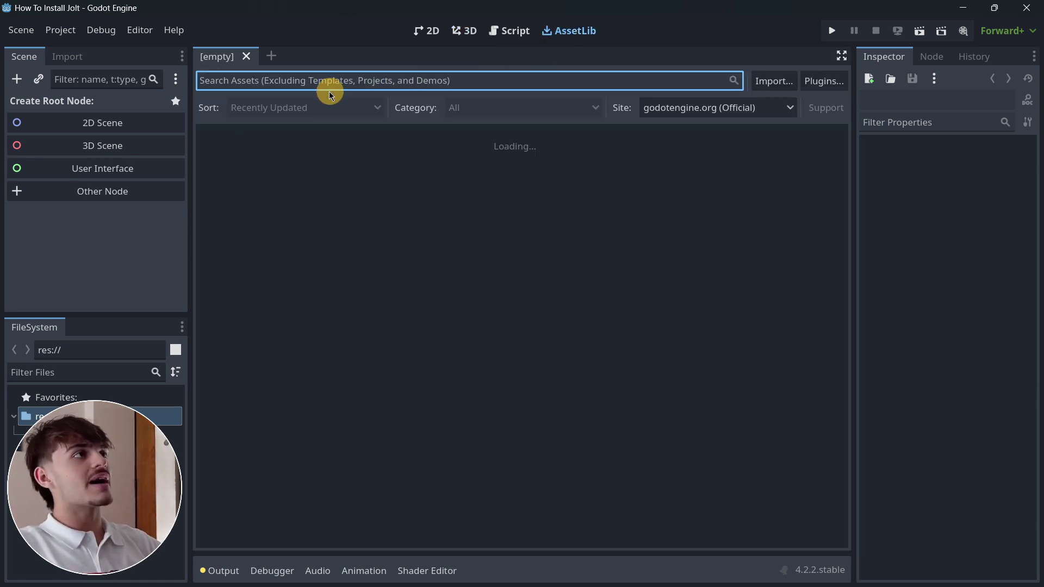
pyautogui.write('jolt')
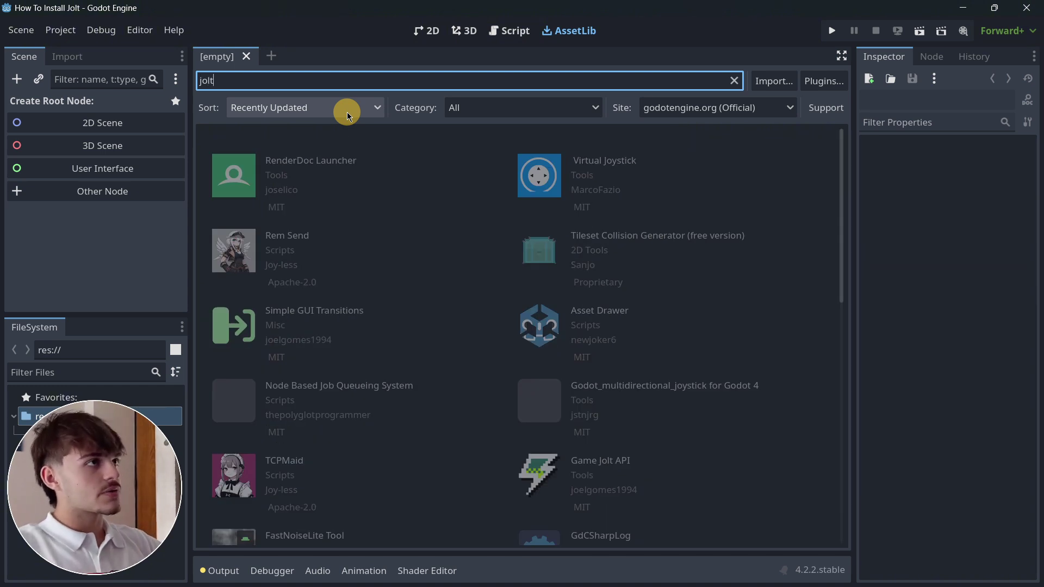
pyautogui.click(601, 167)
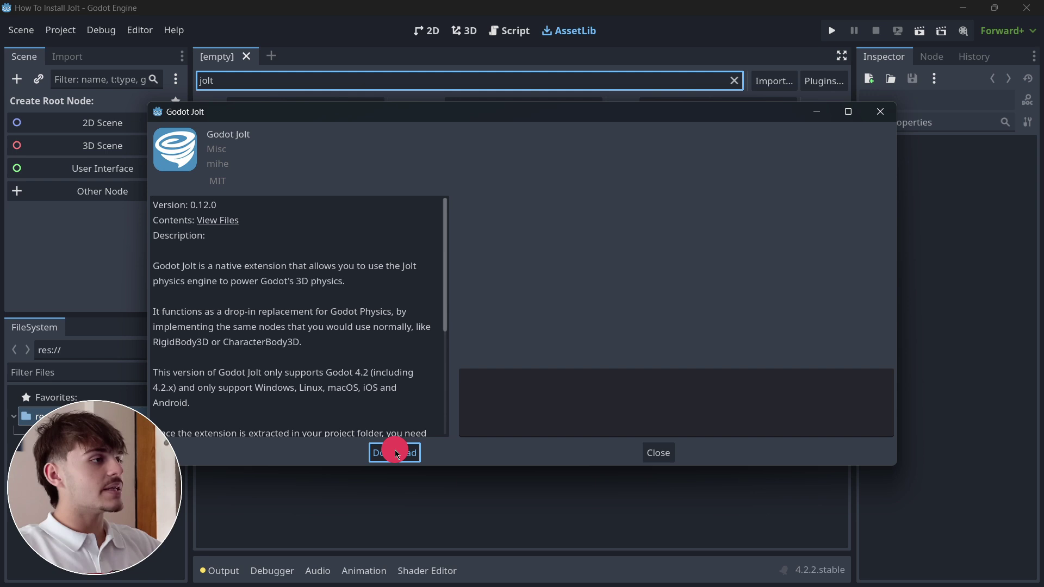
# - Download and install Godot Jolt with all its files into the project, saving and restarting the editor
pyautogui.click(395, 452)
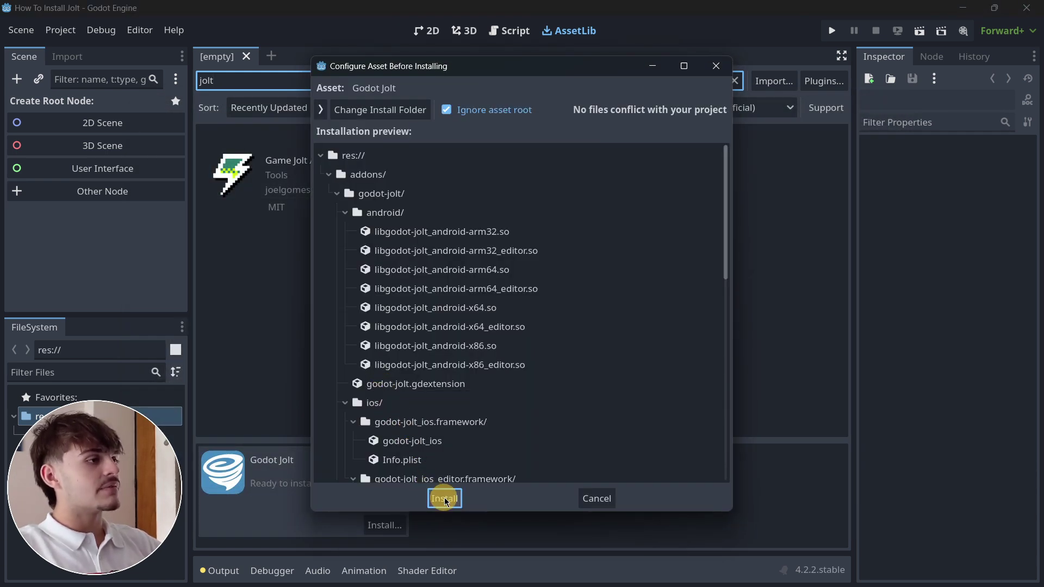
pyautogui.click(445, 499)
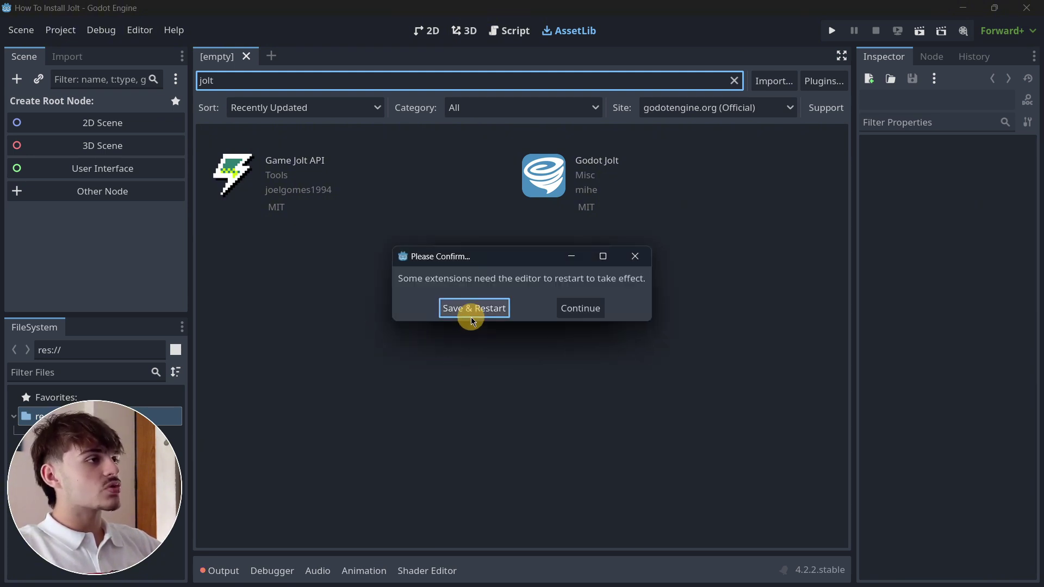
pyautogui.click(471, 317)
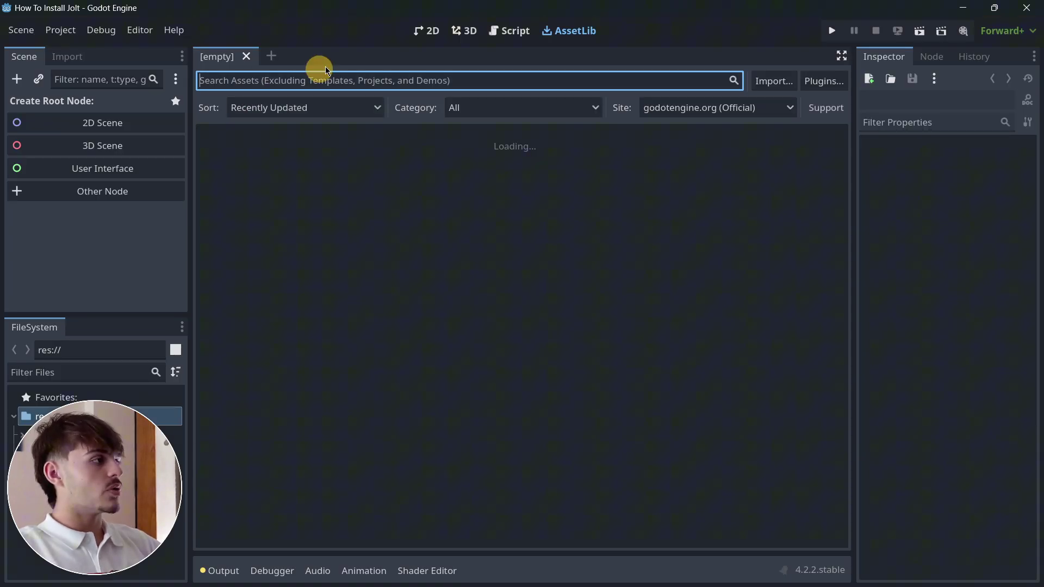
# - Return to the 3D workspace and open the project settings with Advanced Settings enabled
pyautogui.click(459, 31)
pyautogui.click(22, 433)
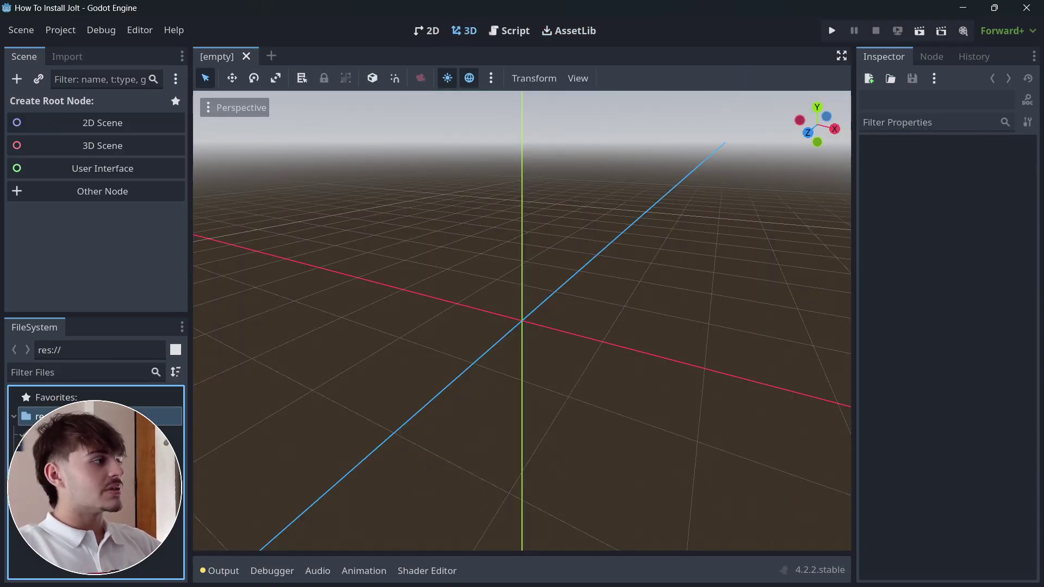
pyautogui.click(58, 34)
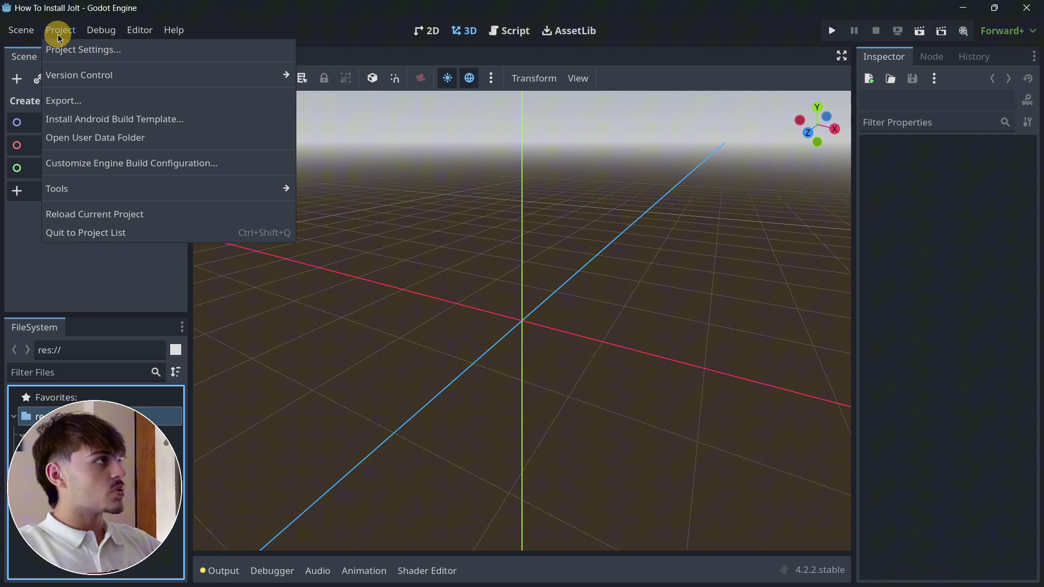
pyautogui.click(65, 46)
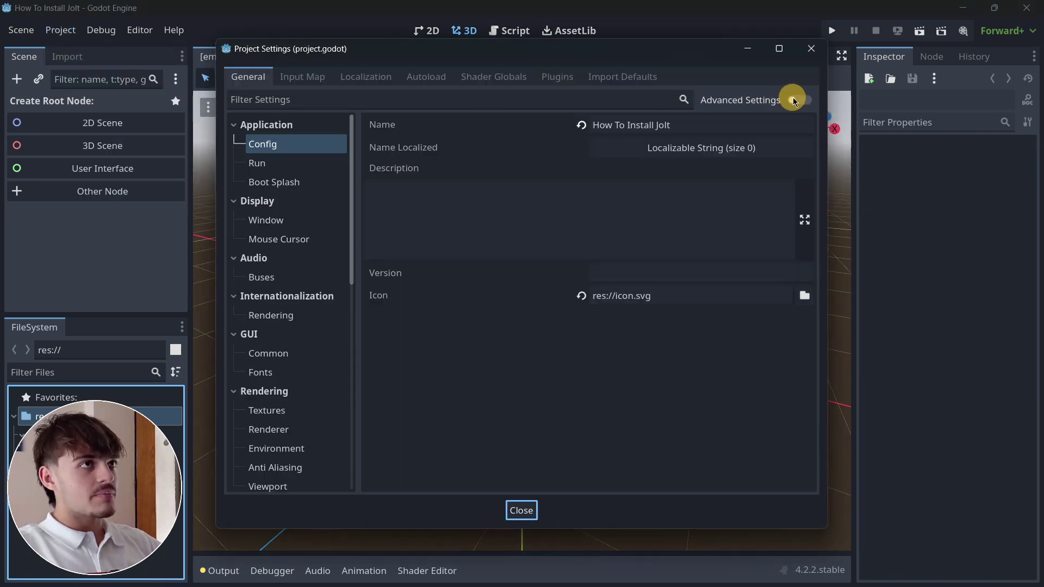
pyautogui.click(797, 102)
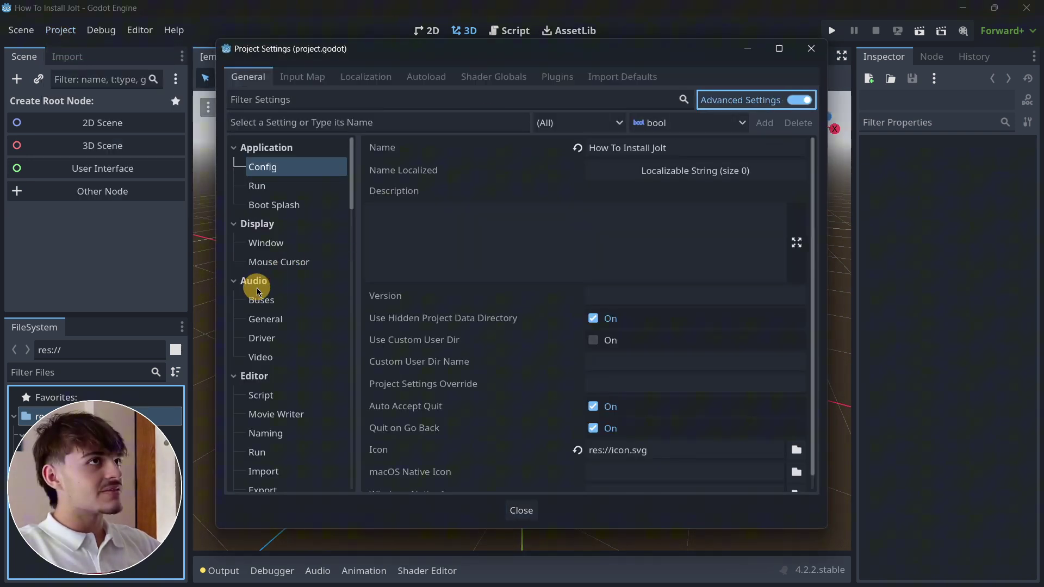
# - Set the 3D Physics Engine to JoltPhysics3D in the project settings, saving and restarting the editor
pyautogui.scroll(-2, 296, 282)
pyautogui.scroll(-3, 296, 282)
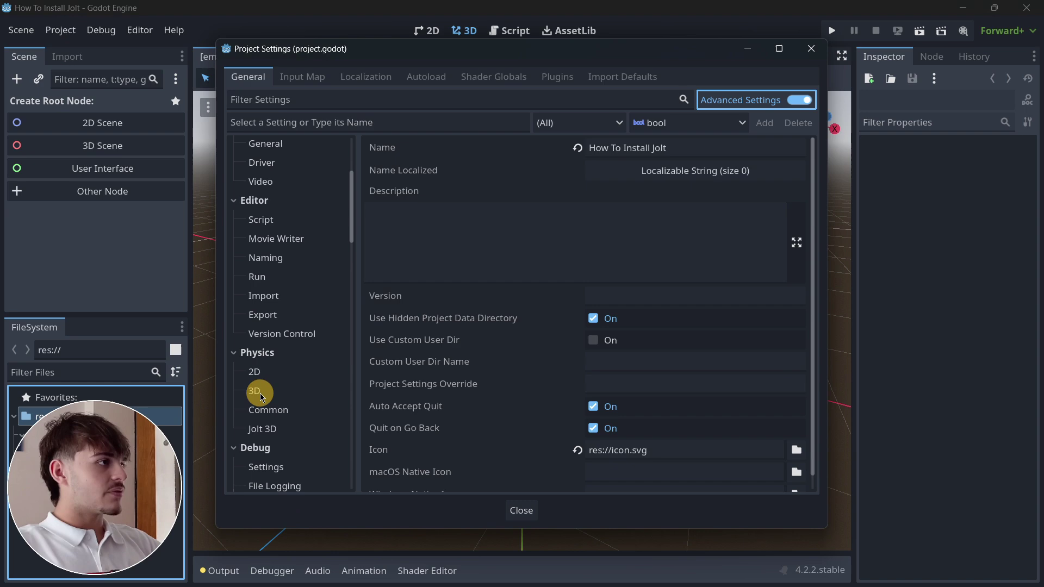
pyautogui.click(278, 393)
pyautogui.click(598, 170)
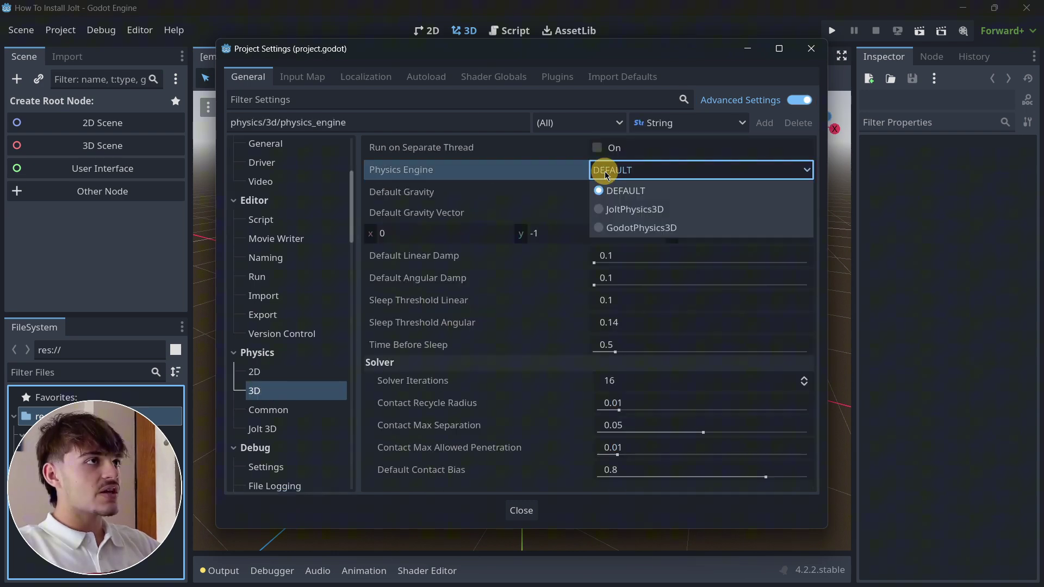
pyautogui.click(628, 210)
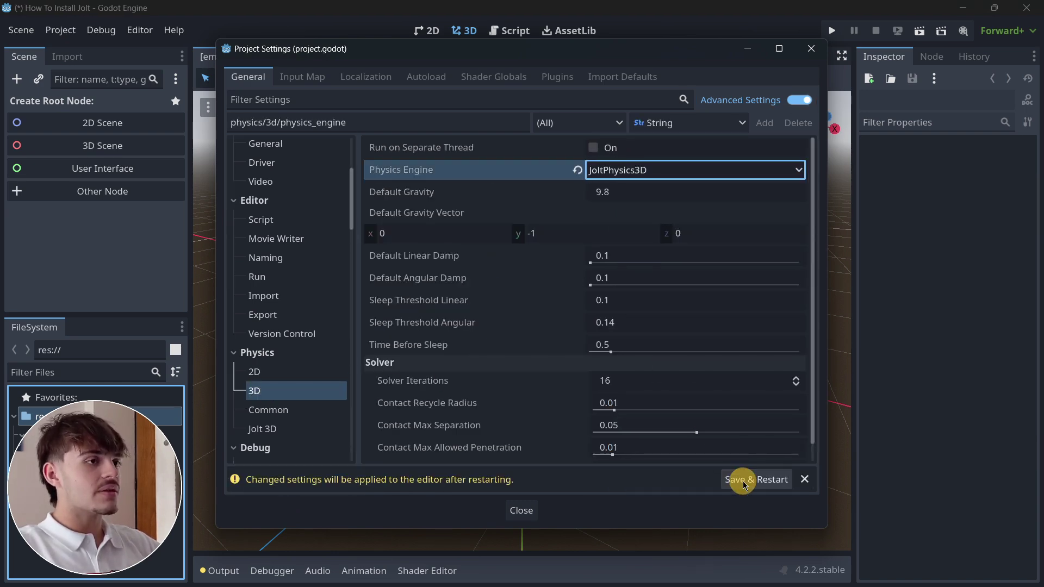
pyautogui.click(734, 478)
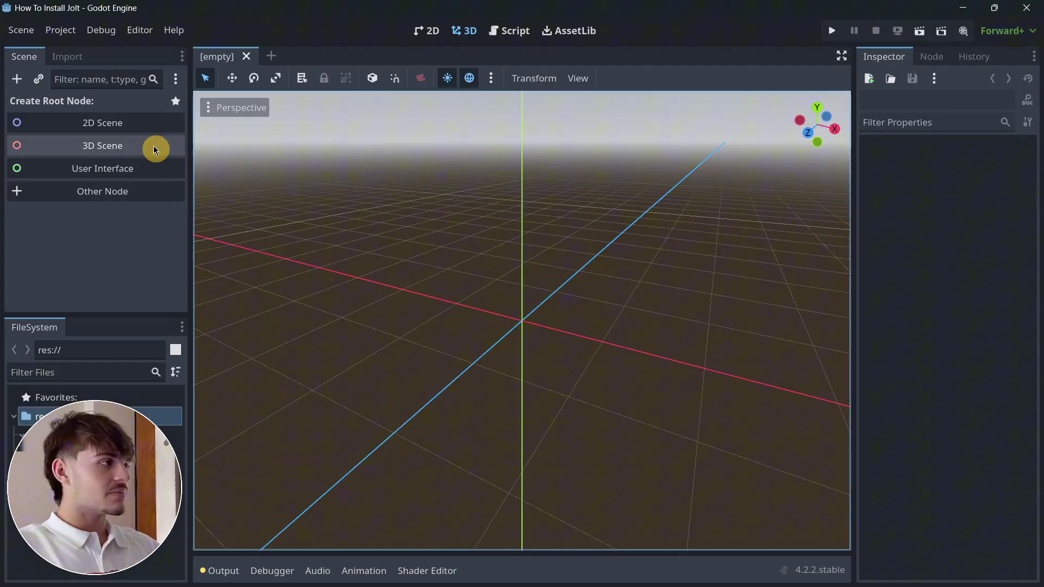
# - Reopen the project settings to check the 3D physics engine and examine the Jolt 3D options, and close the dialog
pyautogui.click(60, 30)
pyautogui.click(76, 57)
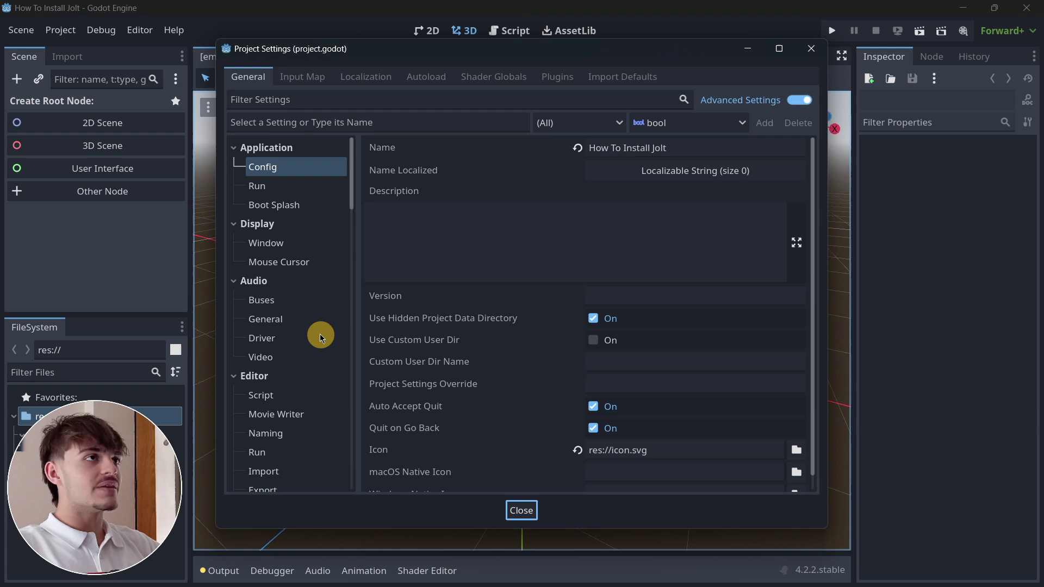
pyautogui.scroll(-5, 316, 321)
pyautogui.scroll(2, 313, 320)
pyautogui.click(264, 258)
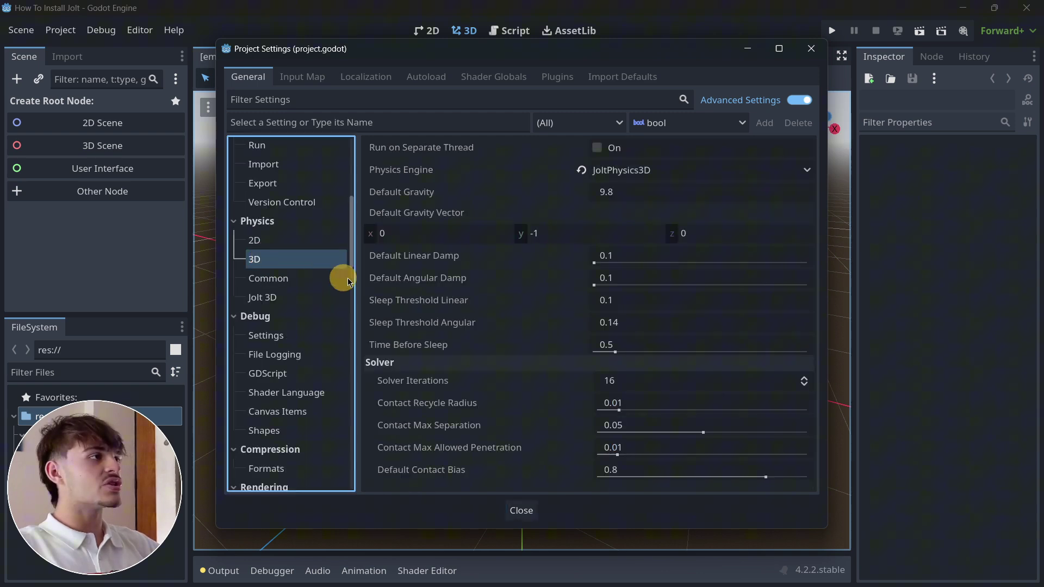
pyautogui.click(298, 297)
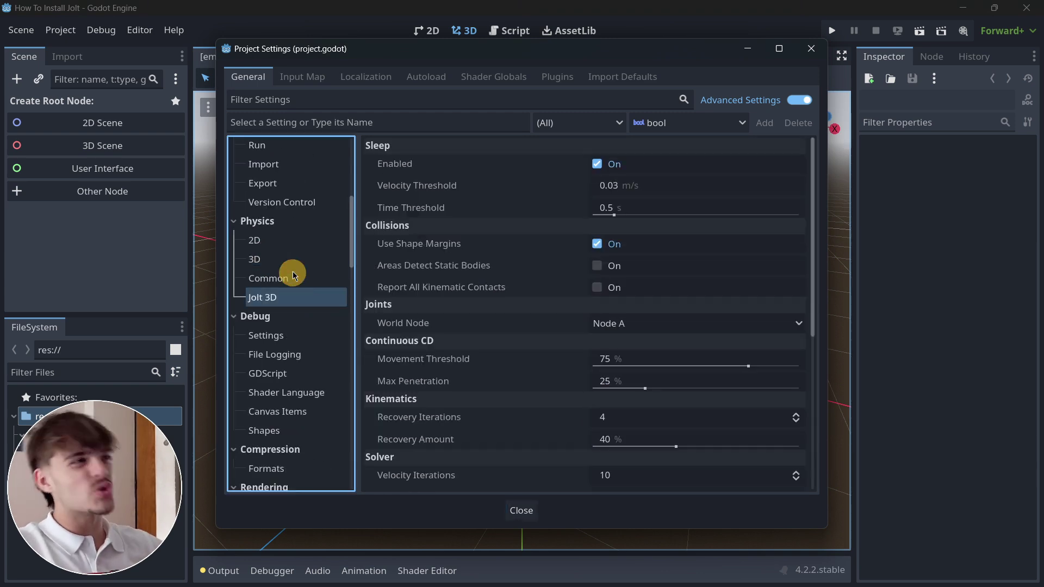
pyautogui.scroll(-5, 430, 364)
pyautogui.scroll(5, 435, 370)
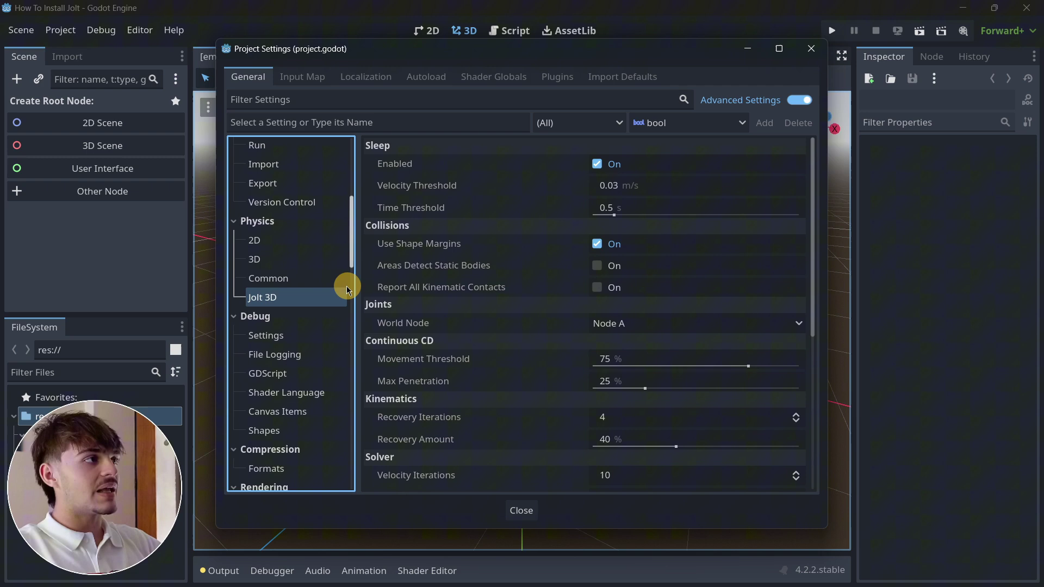
pyautogui.click(519, 511)
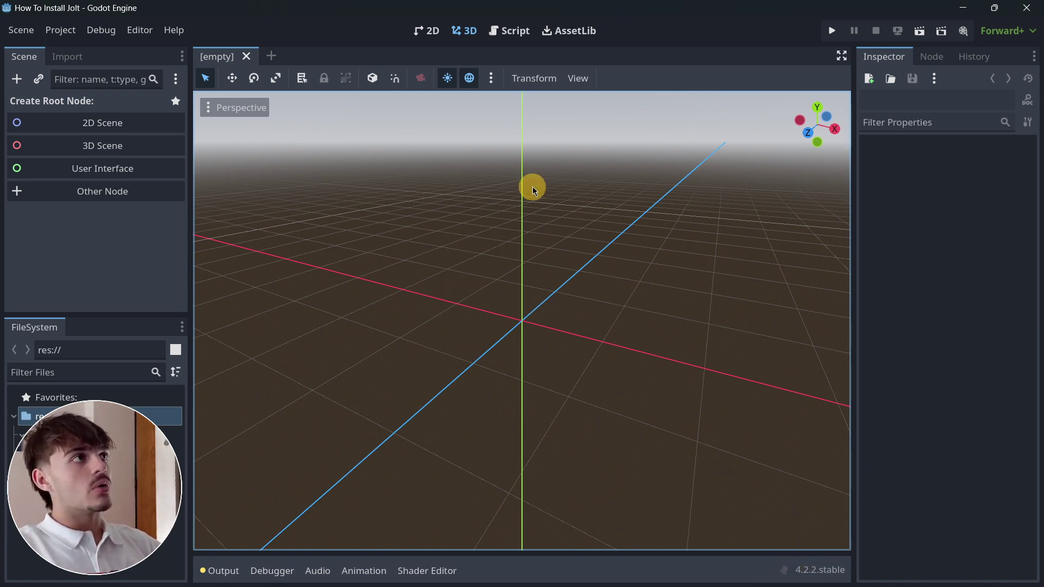
# - Switch to the browser, search the Godot Asset Library website for jolt and open the Godot Jolt page
pyautogui.click(428, 38)
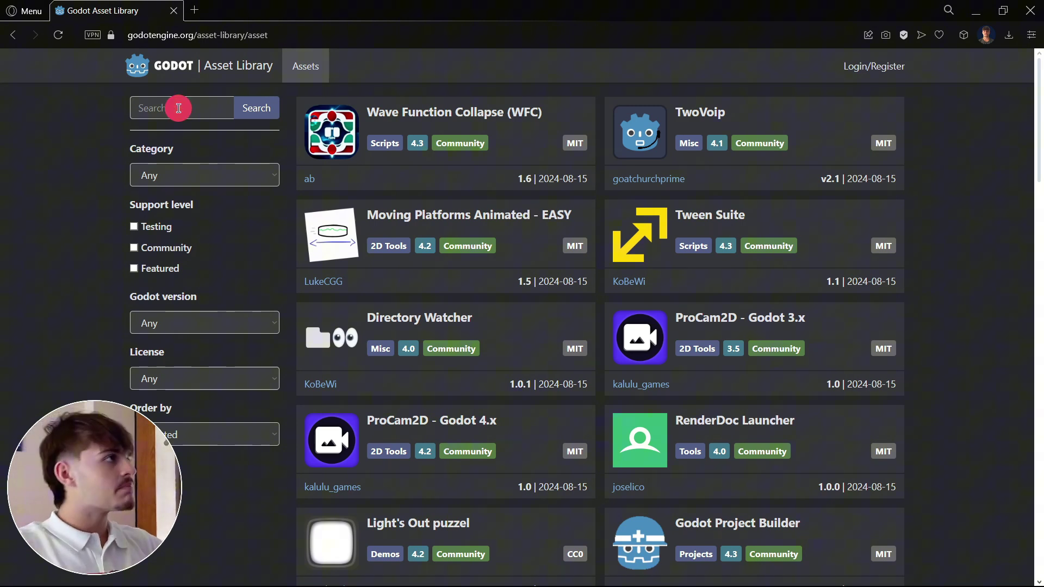
pyautogui.click(178, 108)
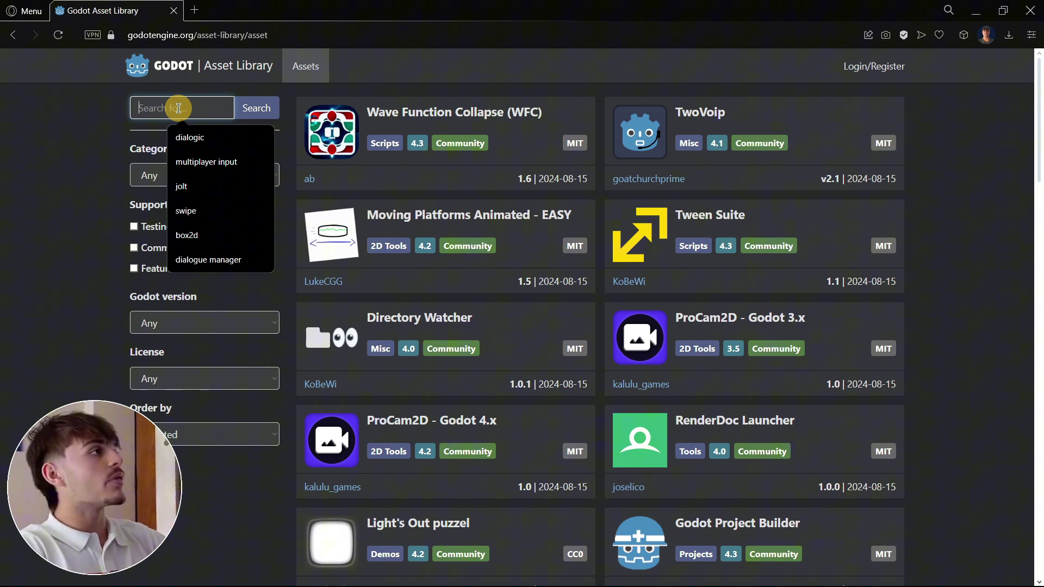
pyautogui.write('jolt')
pyautogui.press('Return')
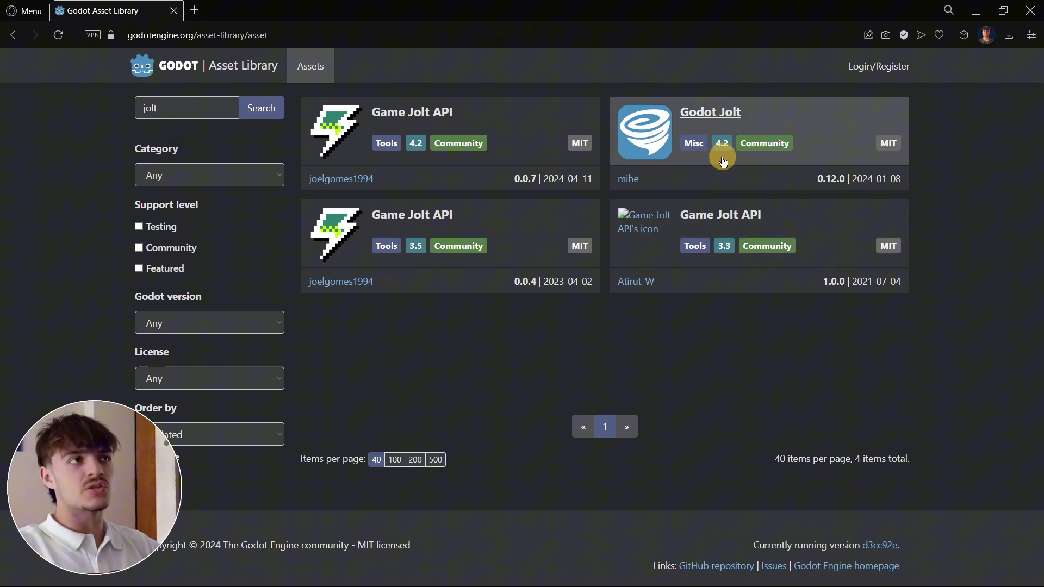
pyautogui.click(650, 144)
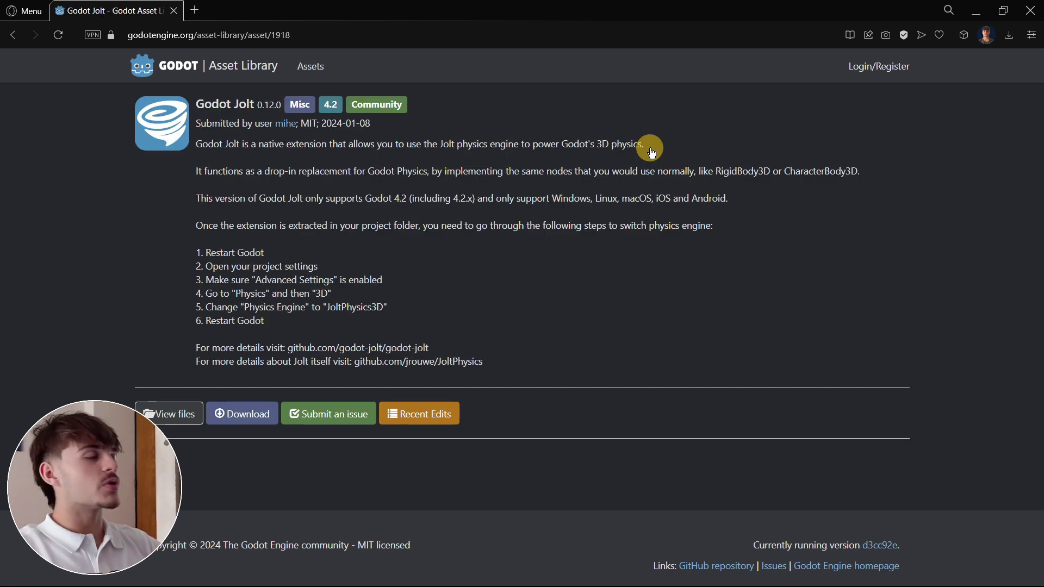
# - Open Godot Jolt's GitHub repository and examine its README sections on features, unsupported functions, differences, supported versions, platforms and setup
pyautogui.click(189, 415)
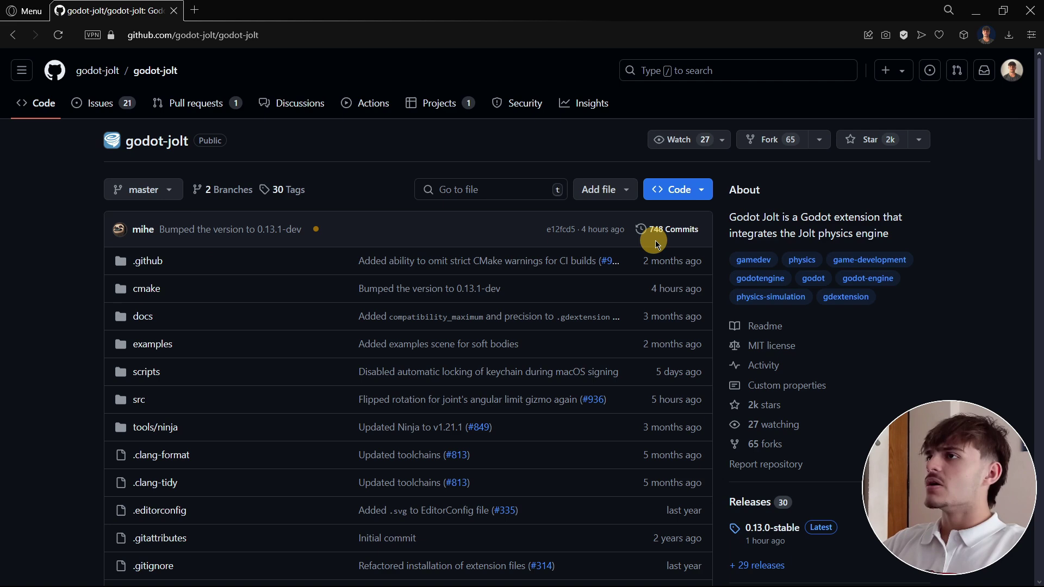
pyautogui.scroll(-7, 340, 283)
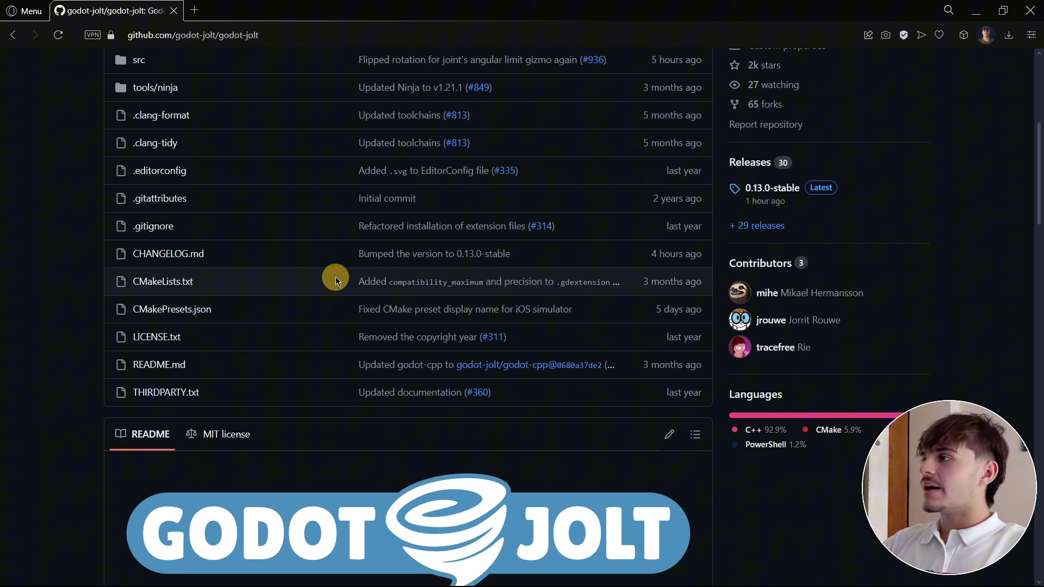
pyautogui.scroll(7, 335, 276)
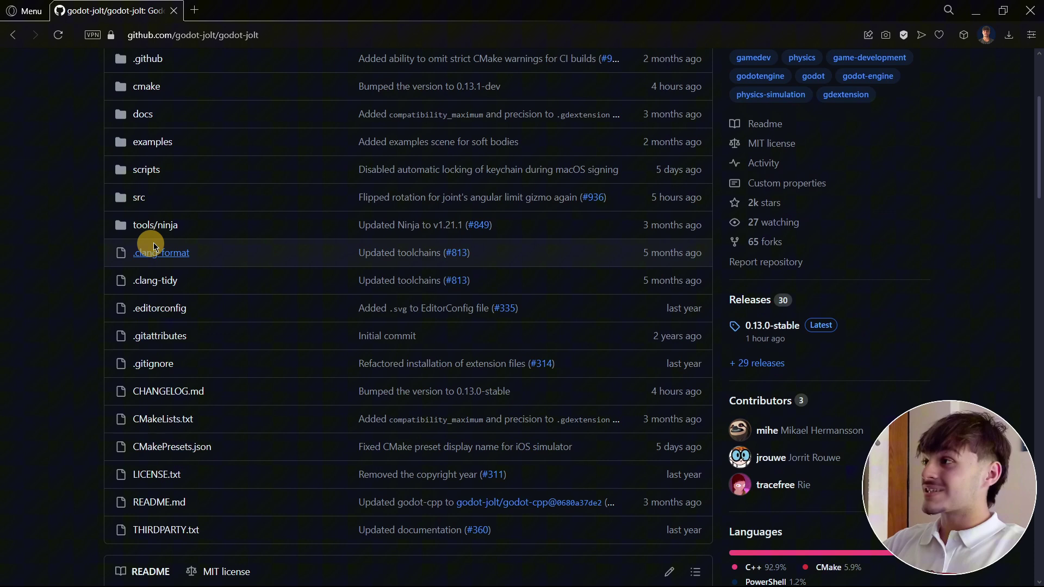
pyautogui.scroll(-10, 149, 242)
pyautogui.scroll(-8, 151, 218)
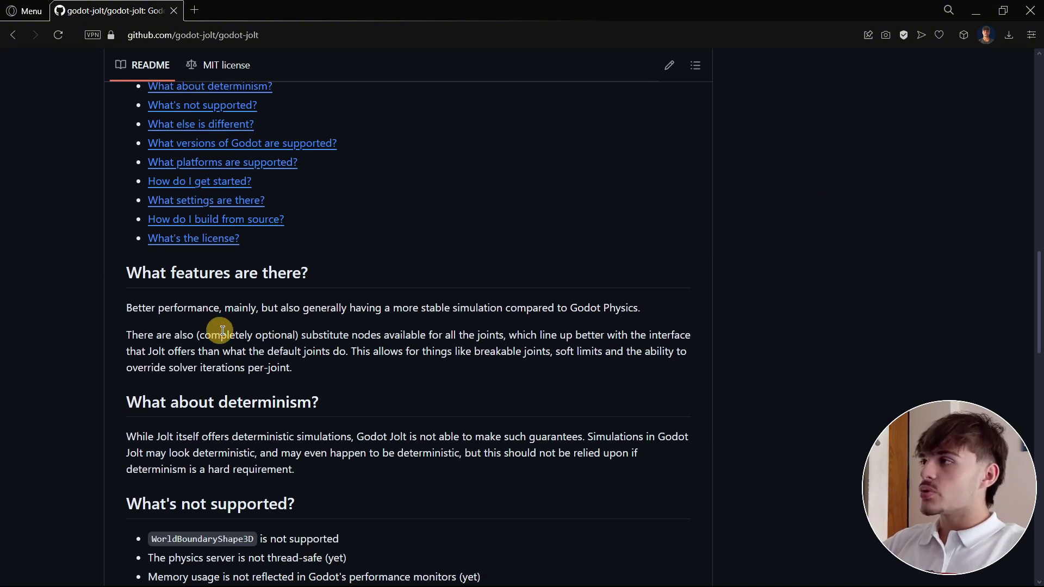
pyautogui.moveTo(114, 271); pyautogui.dragTo(328, 268)
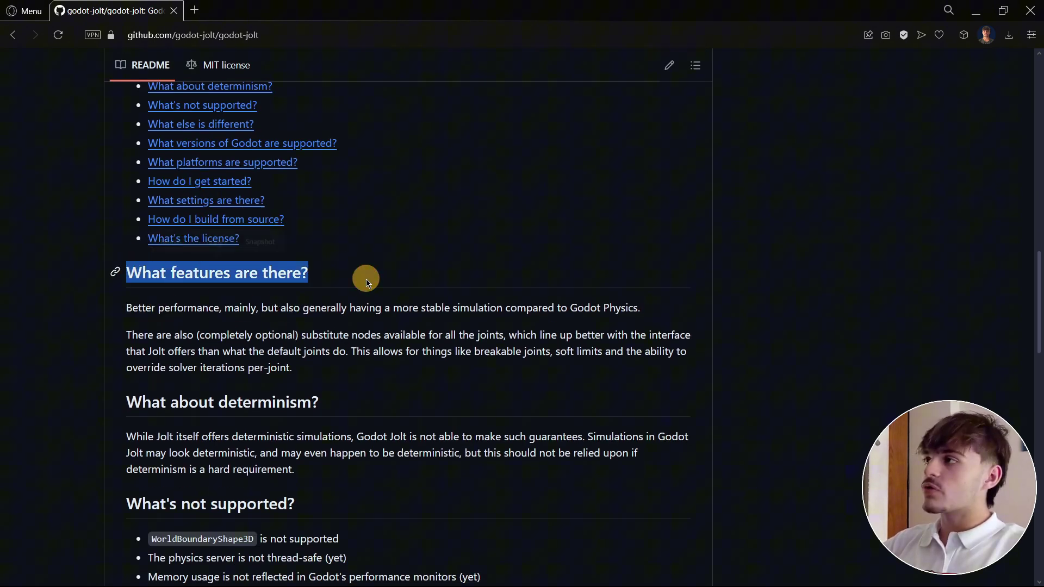
pyautogui.scroll(-2, 369, 299)
pyautogui.click(372, 320)
pyautogui.scroll(-6, 348, 294)
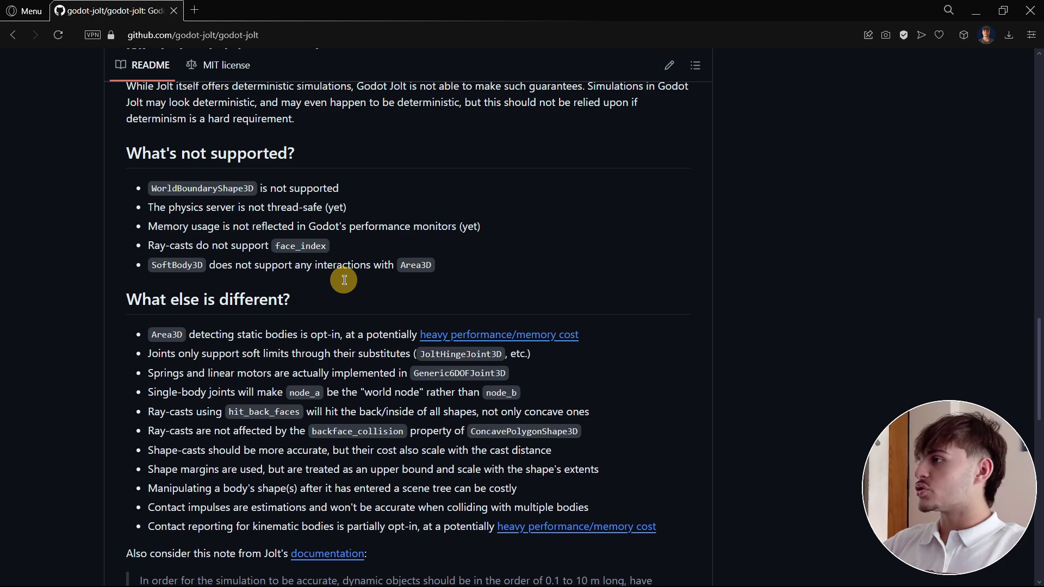
pyautogui.scroll(-5, 397, 269)
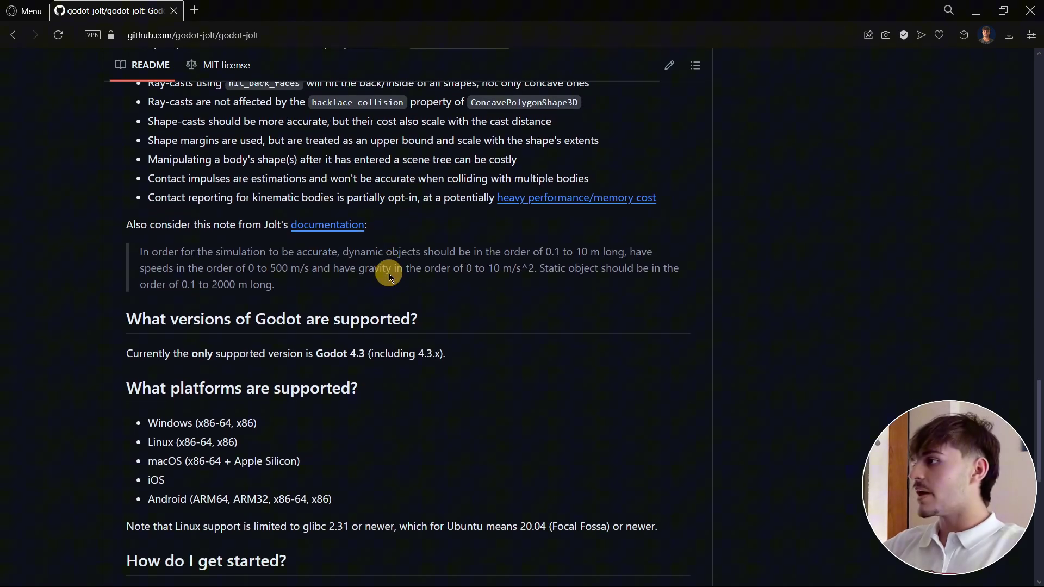
pyautogui.scroll(-1, 390, 273)
pyautogui.scroll(-4, 386, 270)
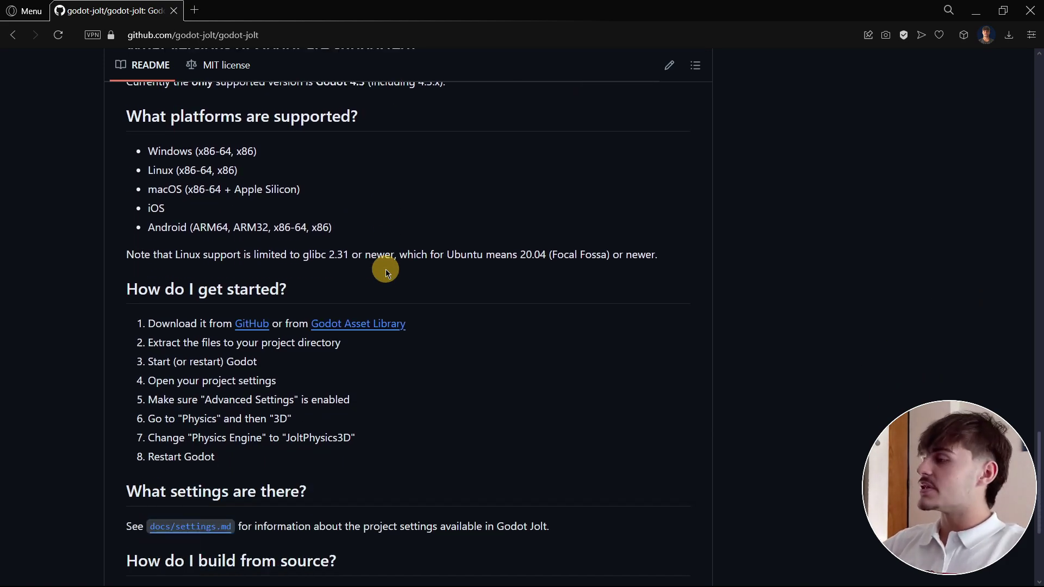
pyautogui.scroll(-3, 386, 270)
pyautogui.scroll(20, 392, 289)
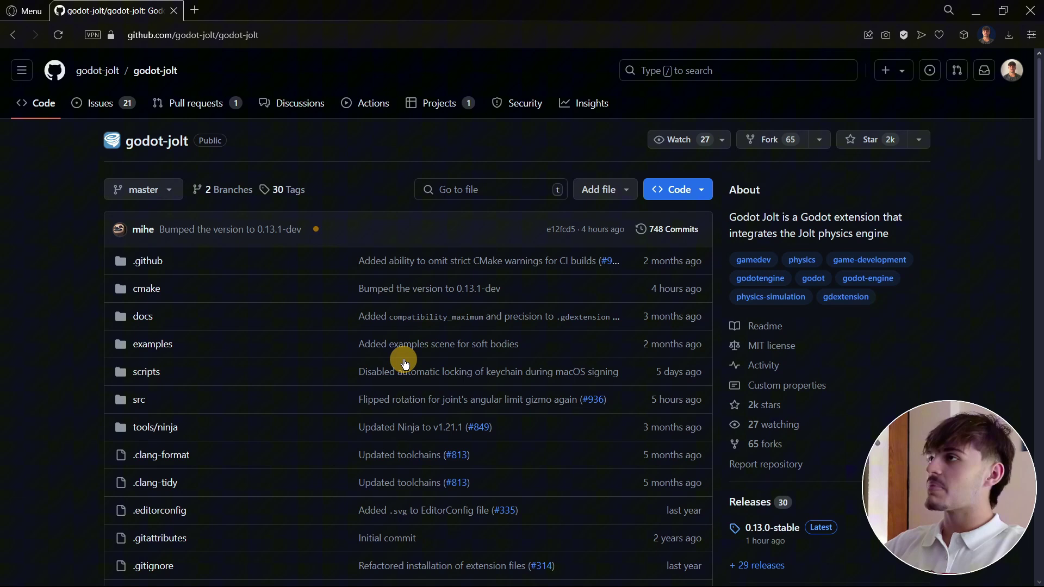
# - Examine the commit history of the godot-jolt master branch and return to the previous page
pyautogui.click(663, 234)
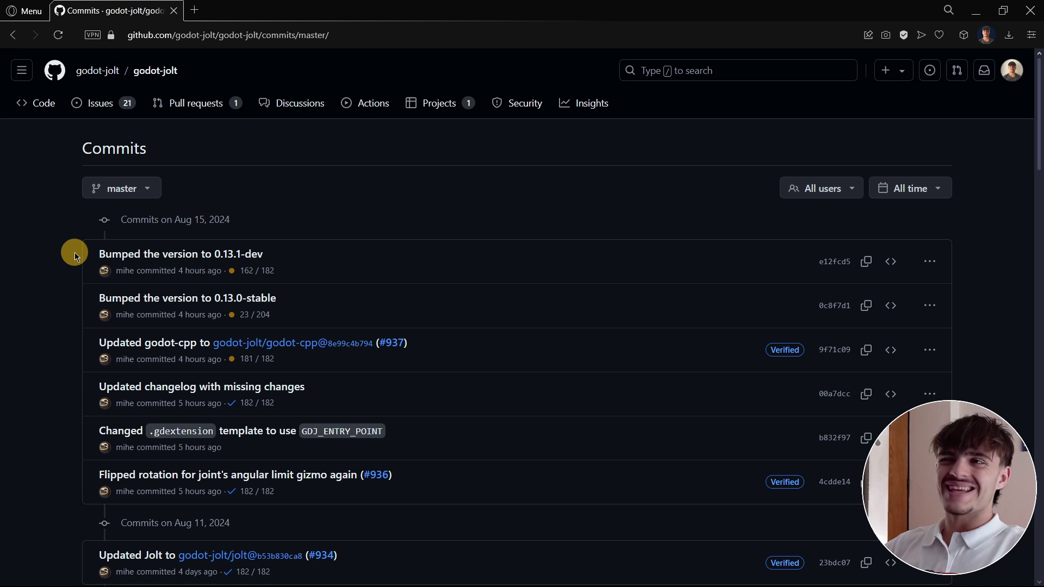
pyautogui.hotkey('alt', 'Left')
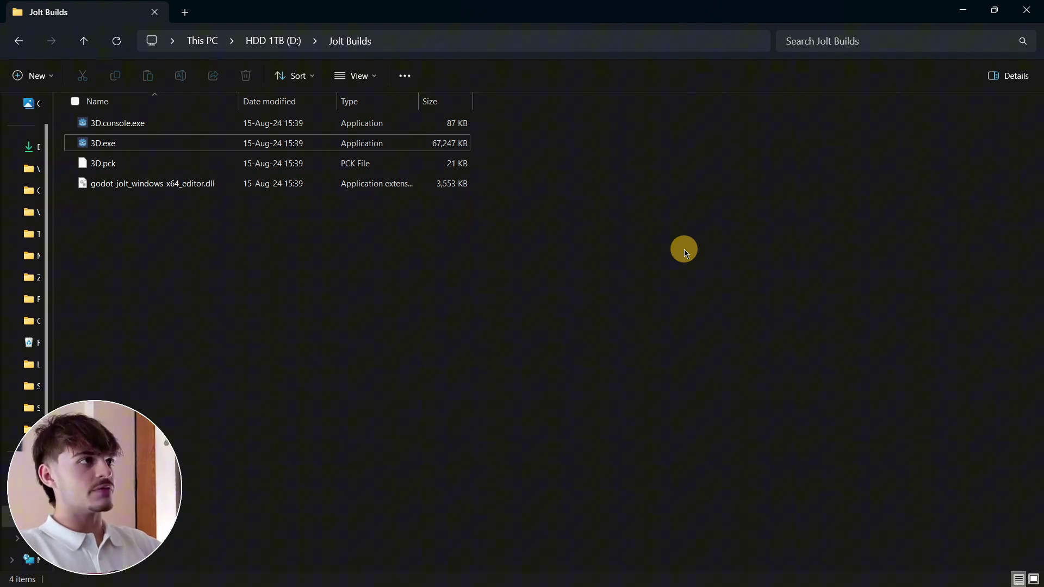
# - Switch to File Explorer, run 3D.exe from the Jolt Builds folder to watch its time and FPS, and rerun the updated build after closing it
pyautogui.doubleClick(155, 143)
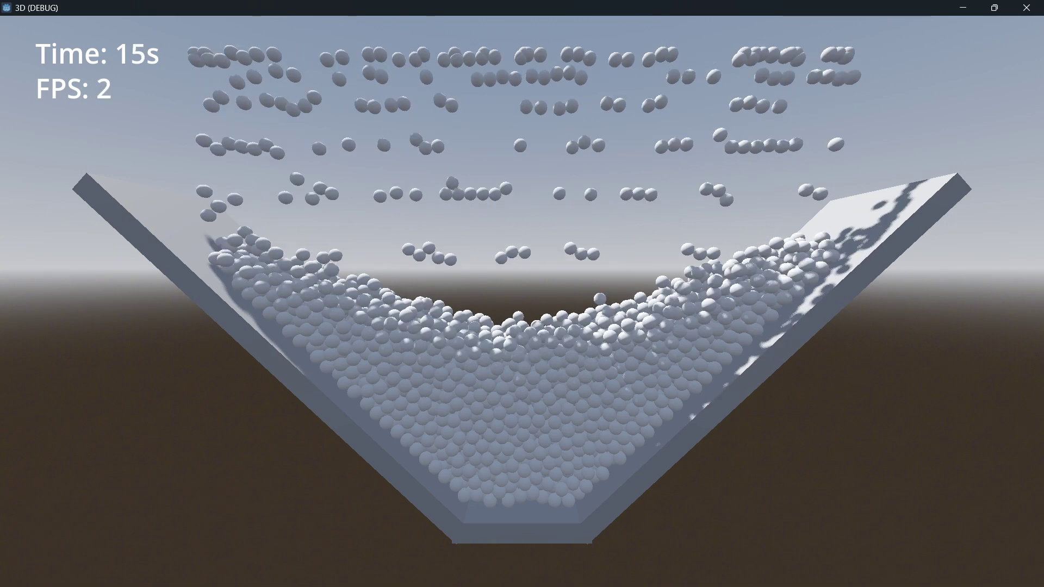
pyautogui.hotkey('alt', 'F4')
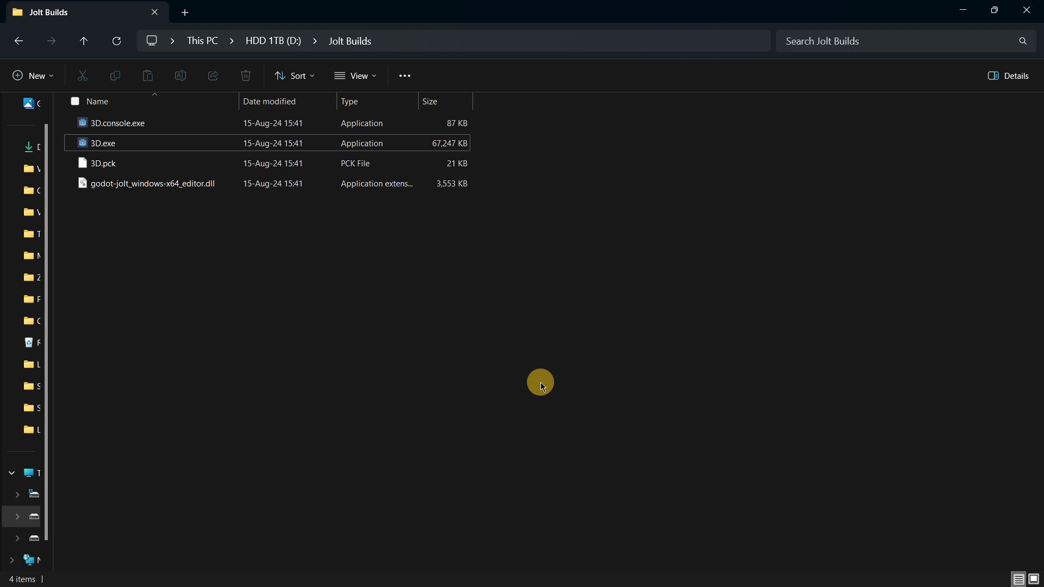
pyautogui.doubleClick(200, 145)
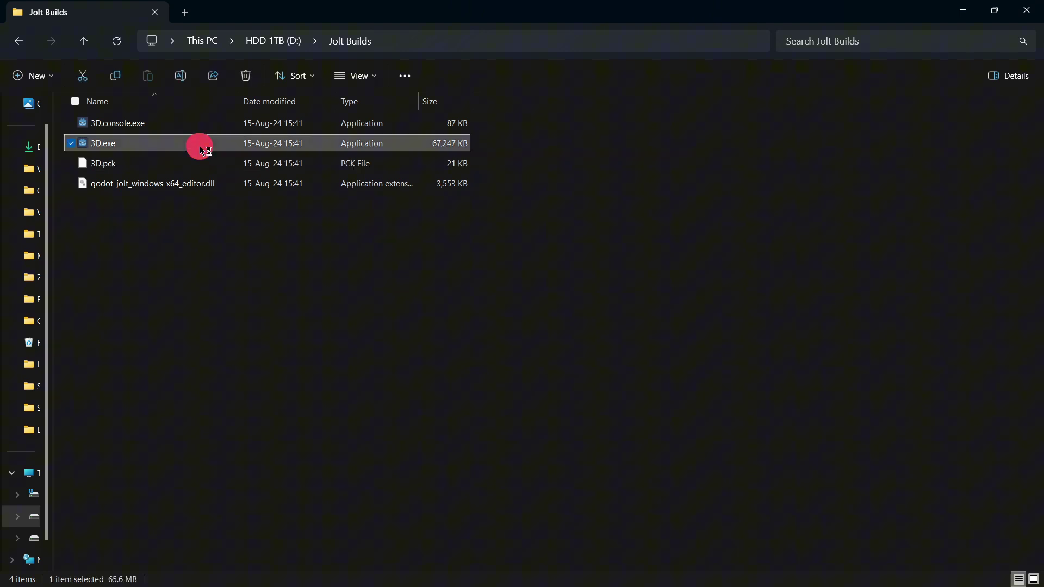